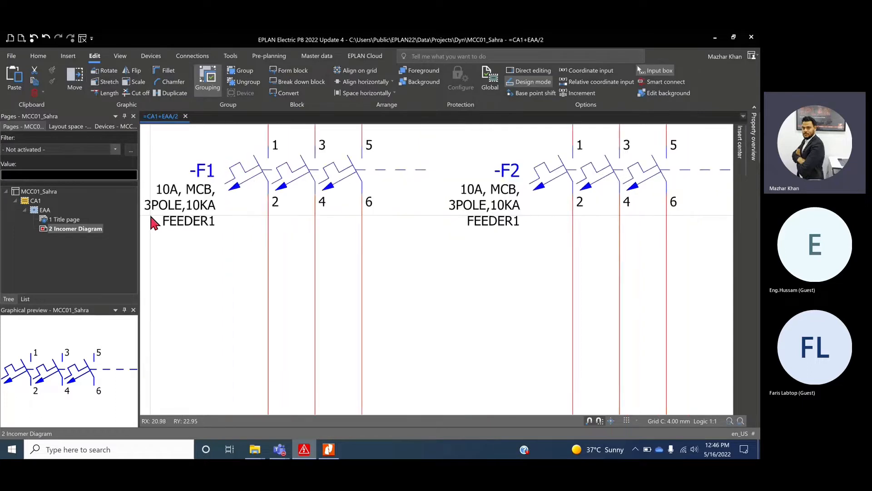
# Set the function text of breaker -F2 to FEEDER2 on the schematic using direct editing
pyautogui.moveTo(154, 214); pyautogui.dragTo(253, 246)
pyautogui.scroll(-3, 253, 246)
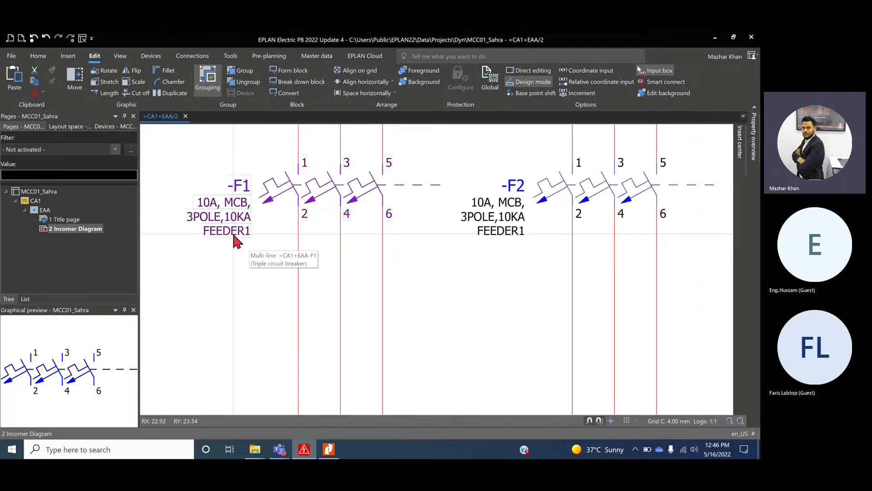
pyautogui.press('Escape')
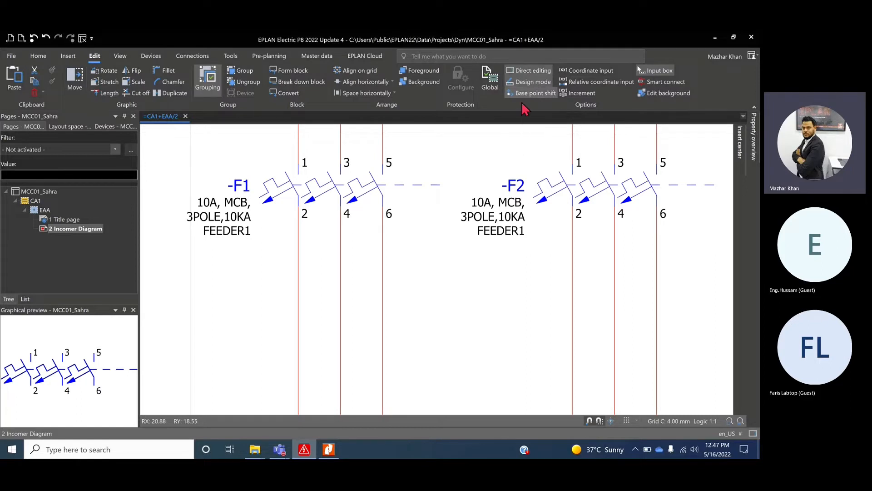
pyautogui.click(526, 73)
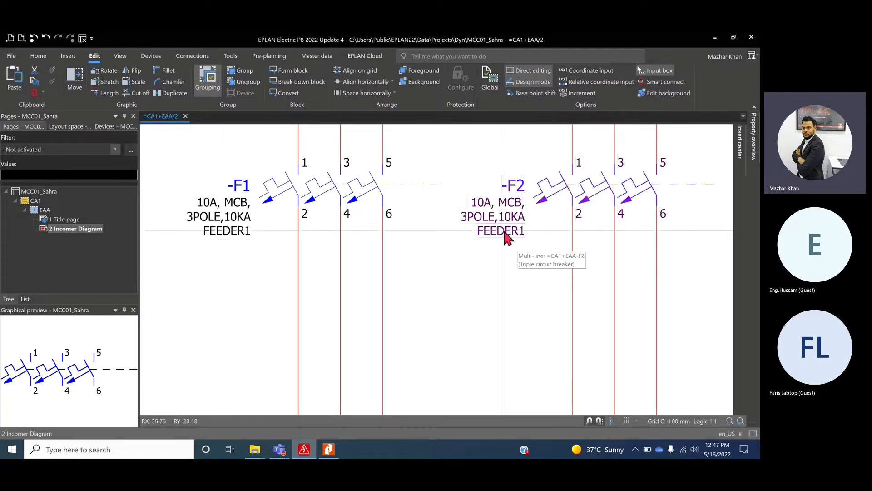
pyautogui.click(506, 234)
pyautogui.click(512, 254)
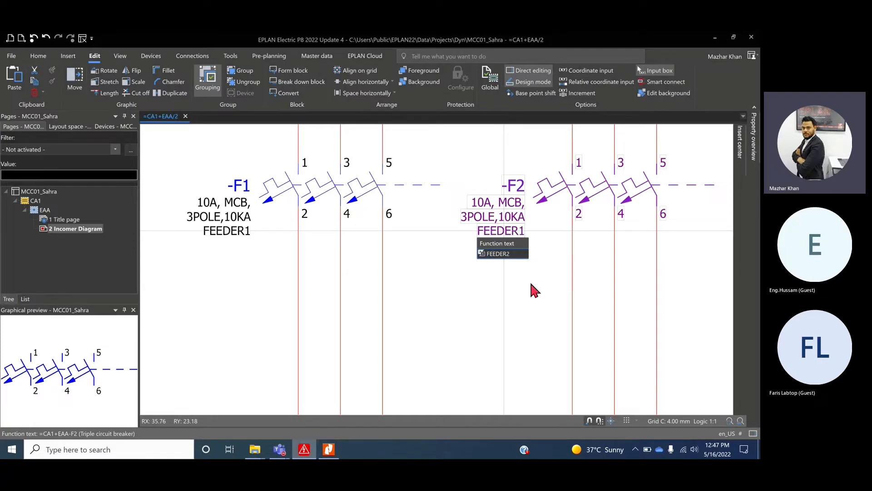
pyautogui.press('Return')
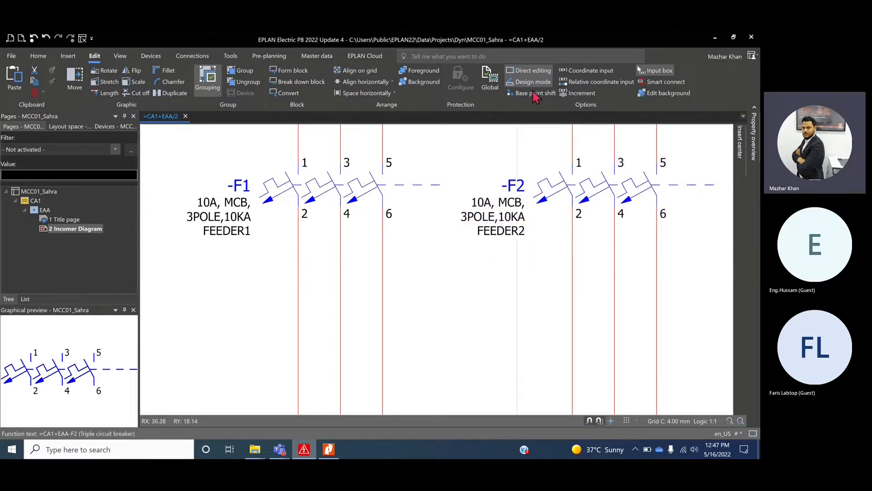
# Select the five feeder breakers -F1 to -F5 on the schematic and open them for editing in a table
pyautogui.scroll(-3, 444, 180)
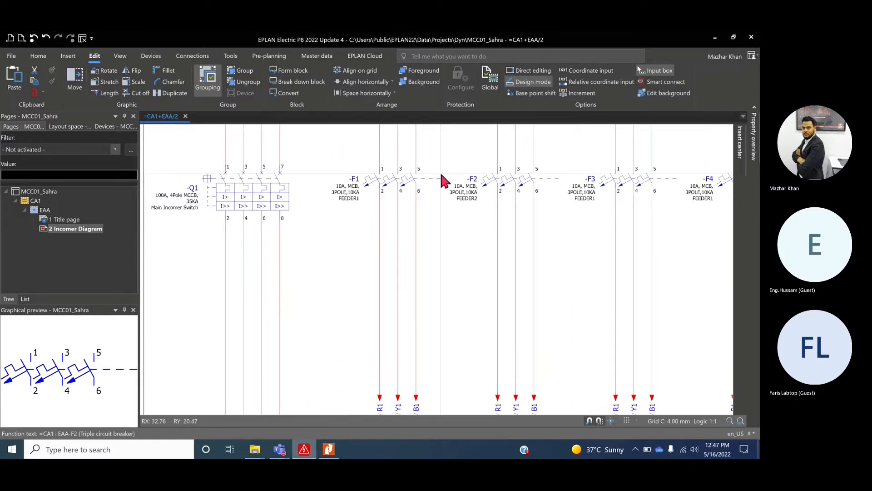
pyautogui.scroll(-5, 440, 174)
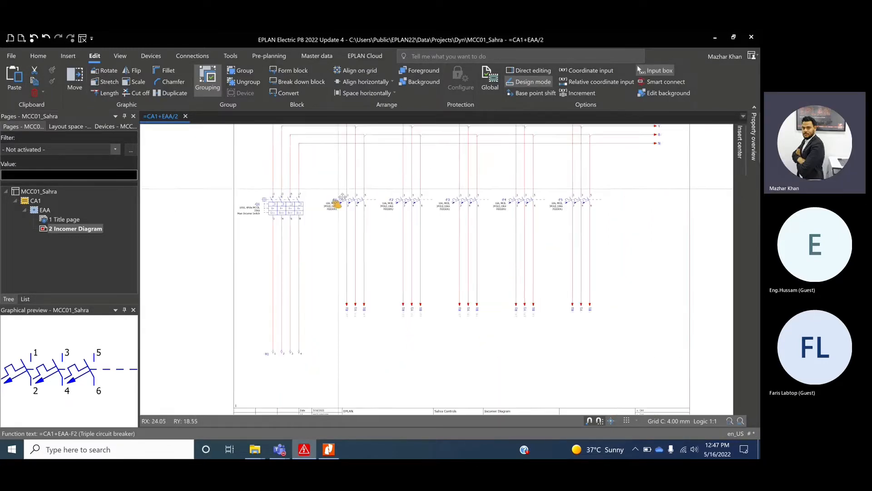
pyautogui.scroll(3, 336, 203)
pyautogui.moveTo(298, 198); pyautogui.dragTo(677, 270)
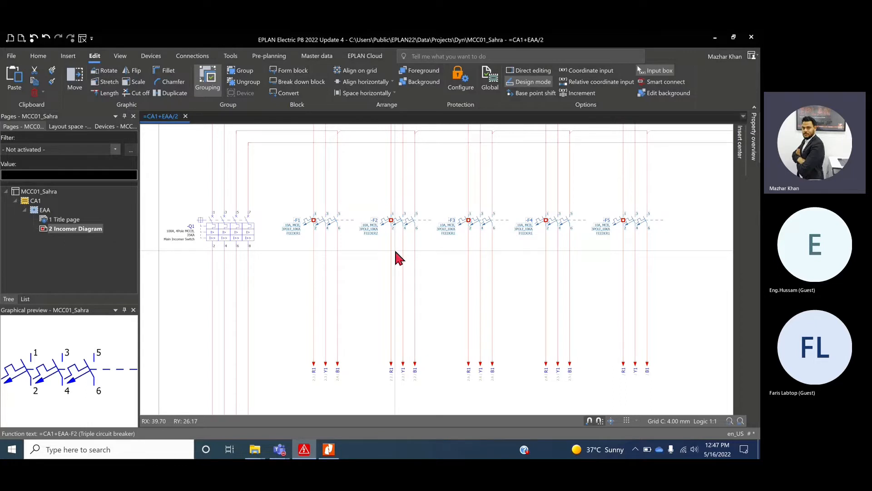
pyautogui.moveTo(268, 184); pyautogui.dragTo(727, 282)
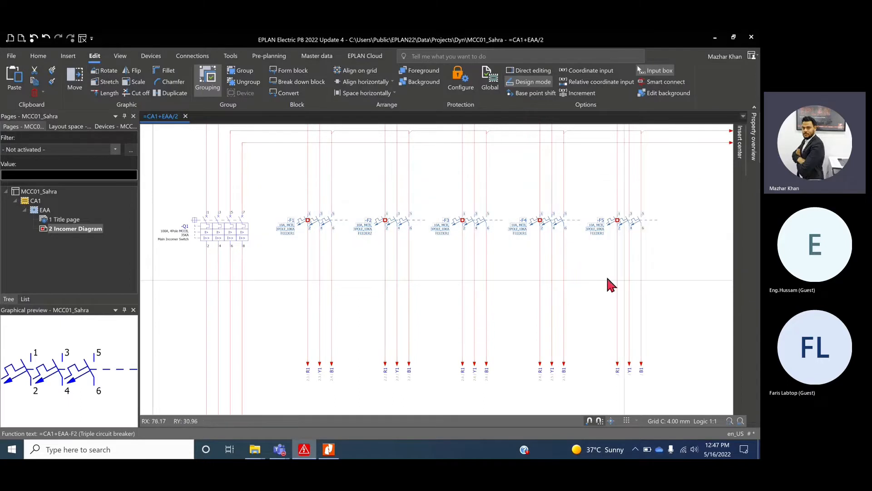
pyautogui.rightClick(500, 276)
pyautogui.click(537, 270)
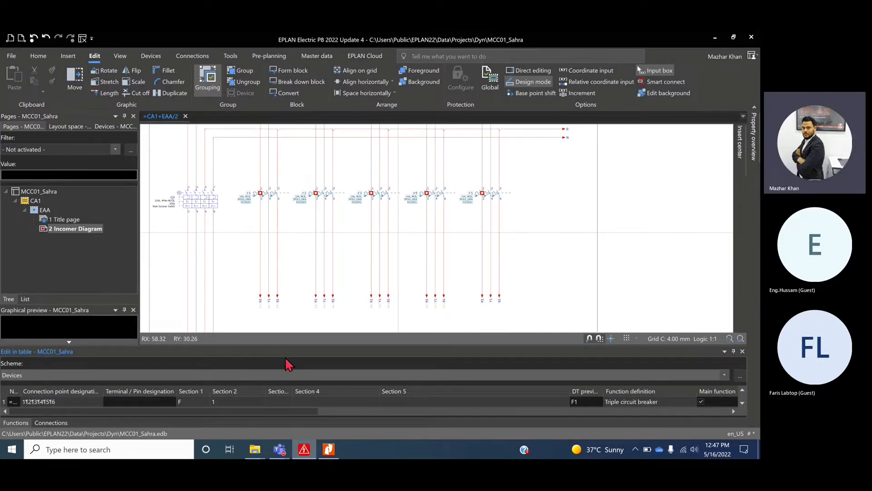
# Enlarge the device table area and set its column widths to automatic
pyautogui.click(355, 345)
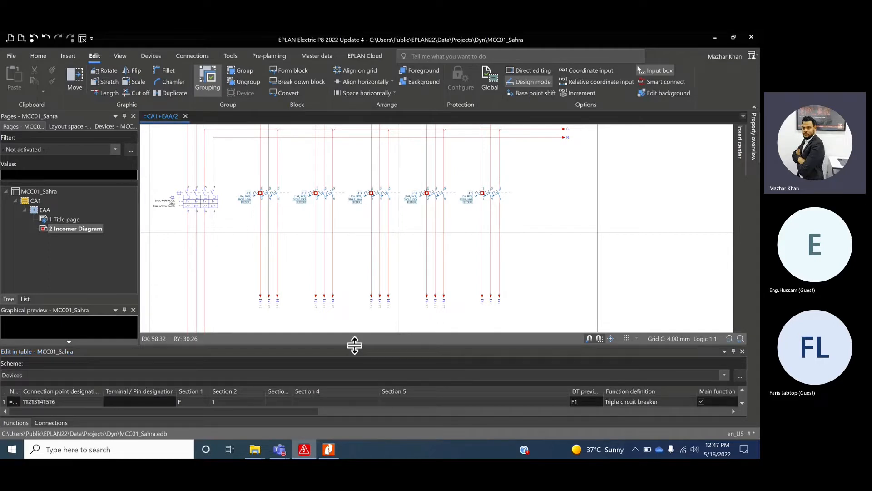
pyautogui.moveTo(355, 346)
pyautogui.mouseDown()
pyautogui.moveTo(356, 270)
pyautogui.moveTo(349, 307)
pyautogui.moveTo(344, 266)
pyautogui.mouseUp()
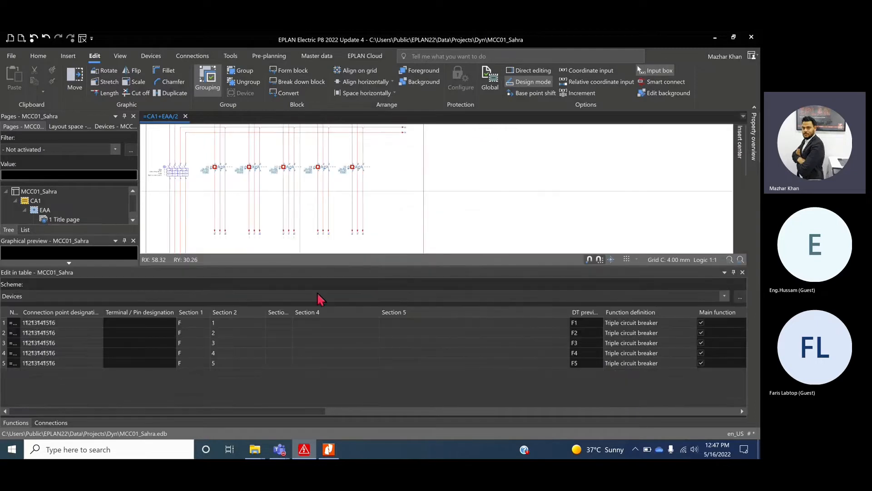
pyautogui.moveTo(195, 323); pyautogui.dragTo(230, 370)
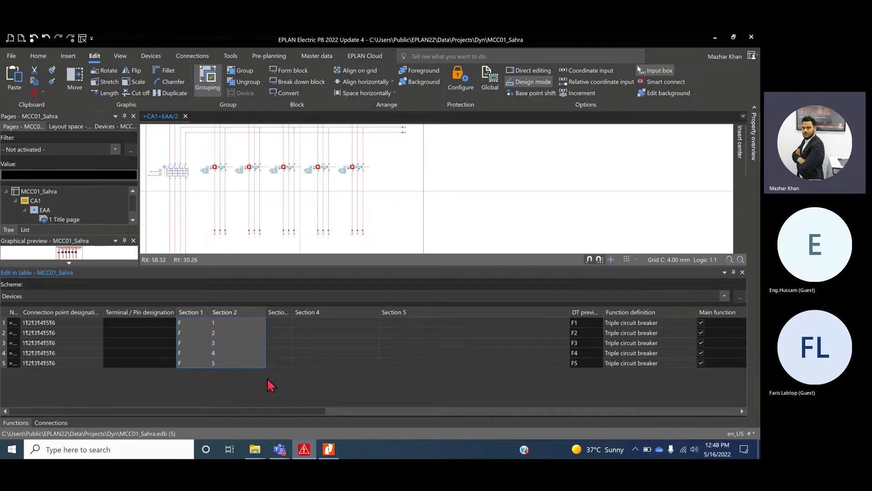
pyautogui.click(279, 406)
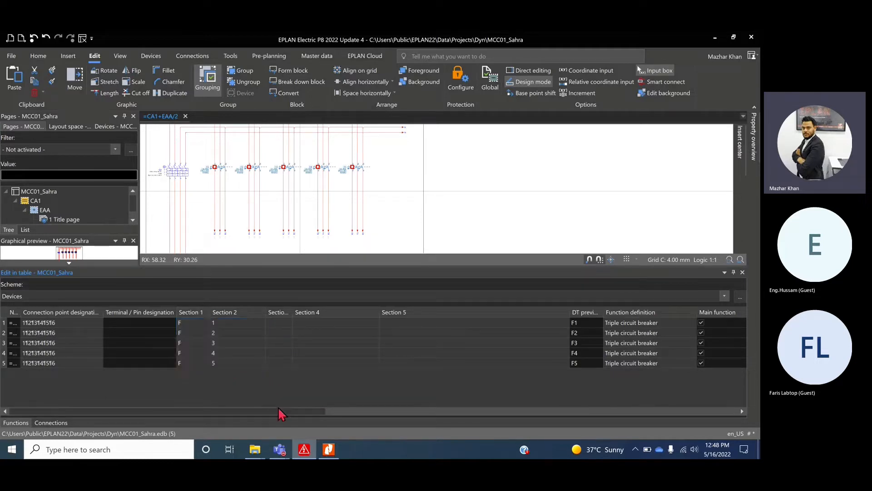
pyautogui.rightClick(157, 313)
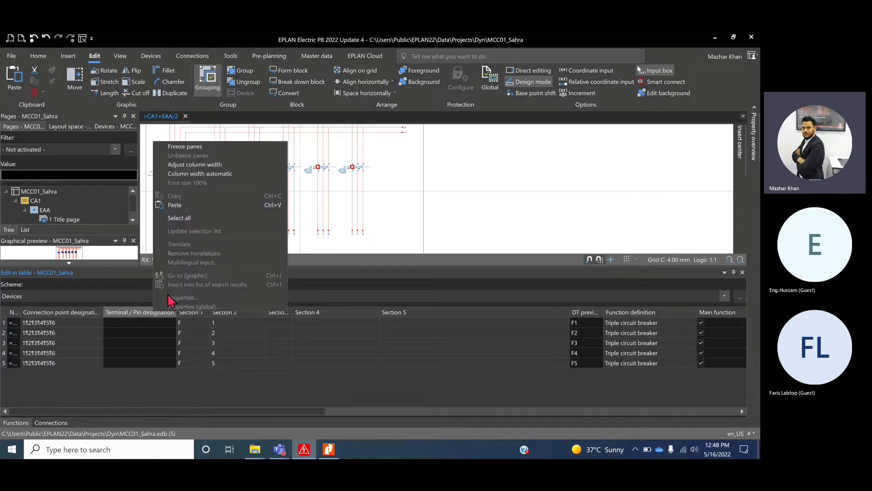
pyautogui.click(198, 173)
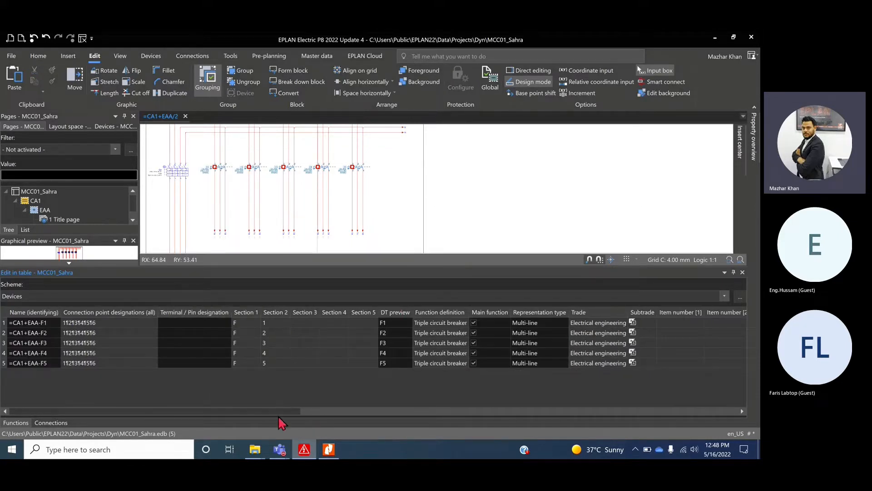
# Enlarge the table text and set the function text of breaker -F3 to FEEDER3
pyautogui.moveTo(281, 412); pyautogui.dragTo(525, 421)
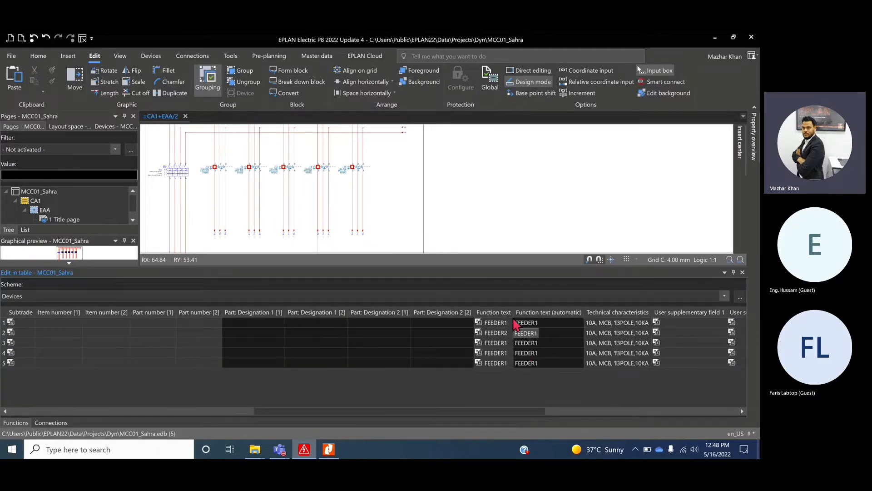
pyautogui.click(495, 323)
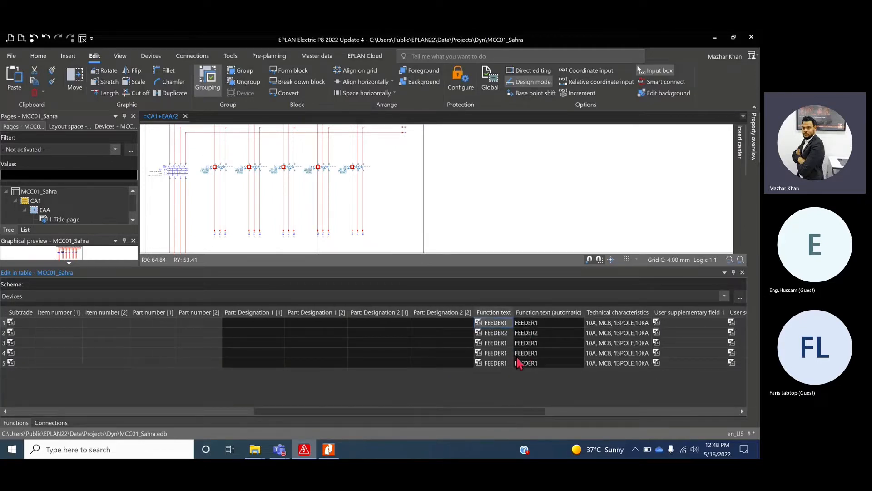
pyautogui.keyDown('ctrl'); pyautogui.scroll(2, 513, 363); pyautogui.keyUp('ctrl')
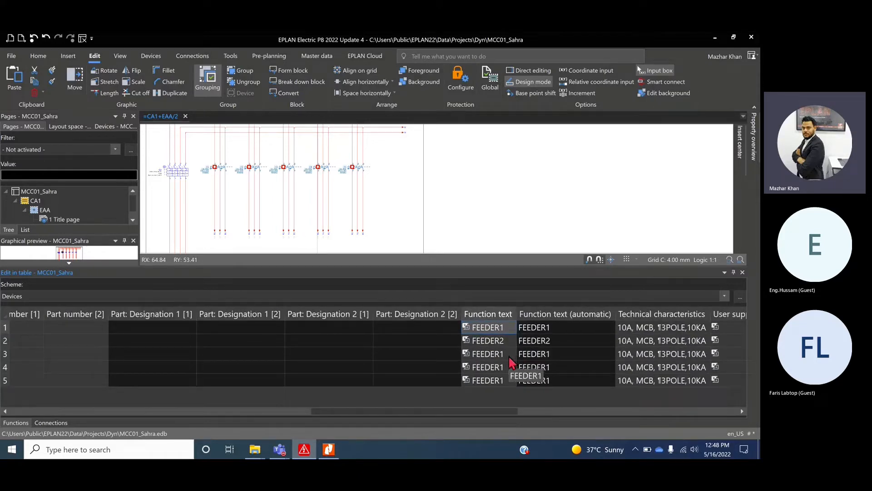
pyautogui.doubleClick(510, 354)
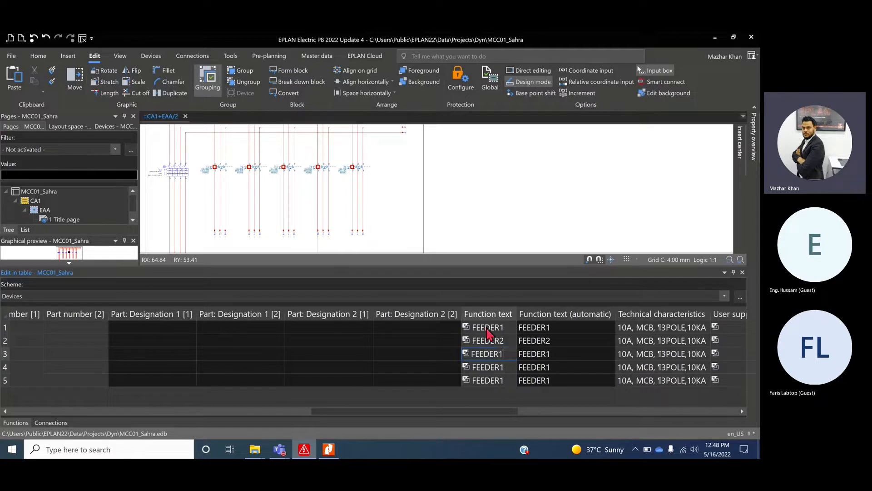
pyautogui.moveTo(489, 329); pyautogui.dragTo(490, 386)
pyautogui.doubleClick(510, 354)
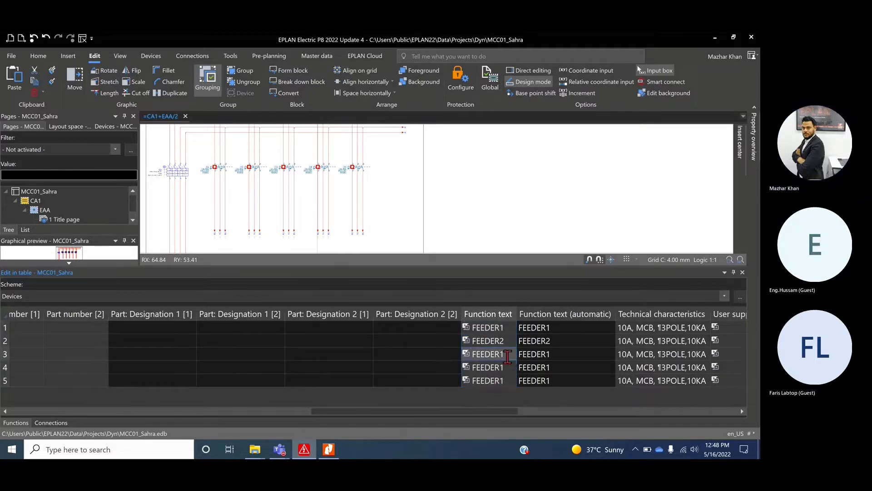
pyautogui.press('BackSpace')
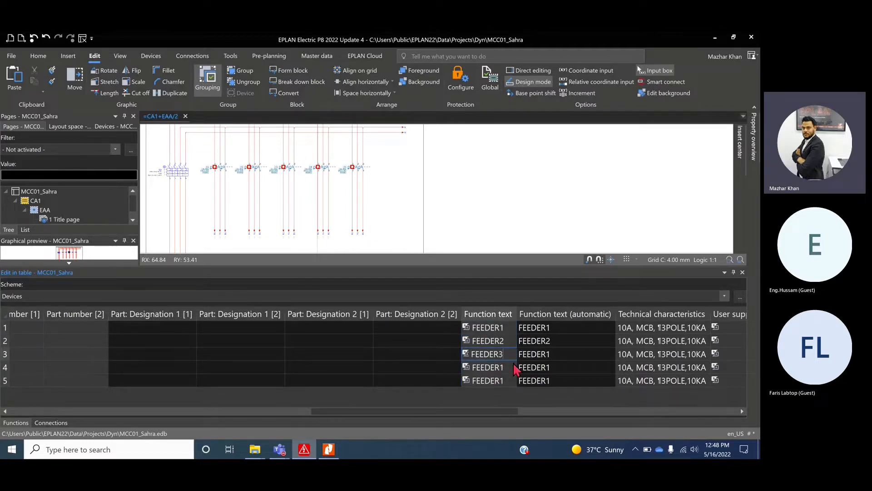
# Set the function texts of breakers -F4 and -F5 to FEEDER4 and FEEDER5 in the table and apply them
pyautogui.doubleClick(509, 367)
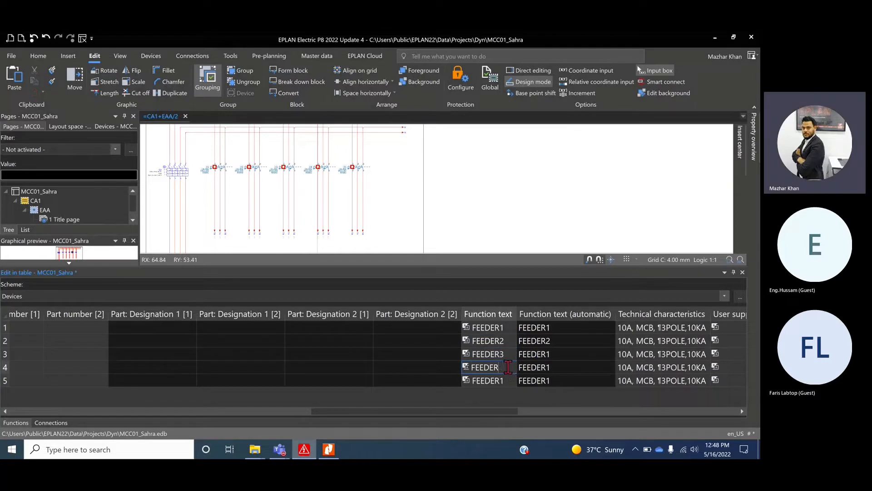
pyautogui.write('4')
pyautogui.doubleClick(505, 381)
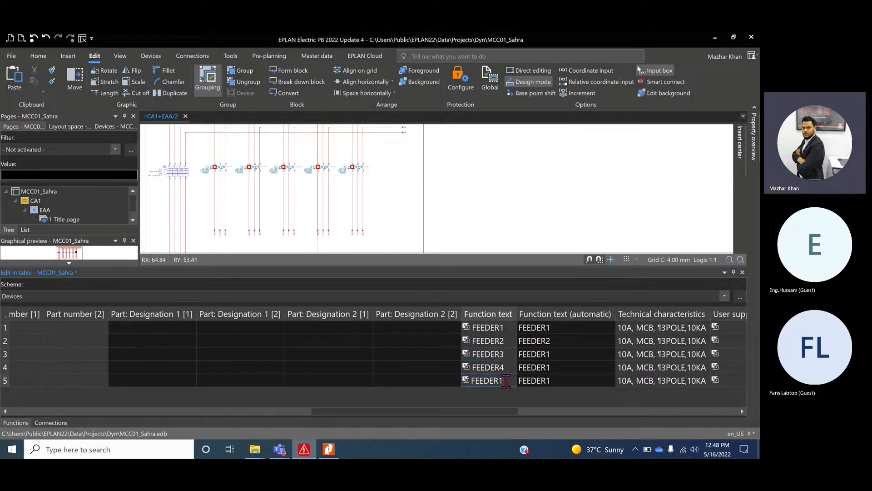
pyautogui.write('5')
pyautogui.click(412, 192)
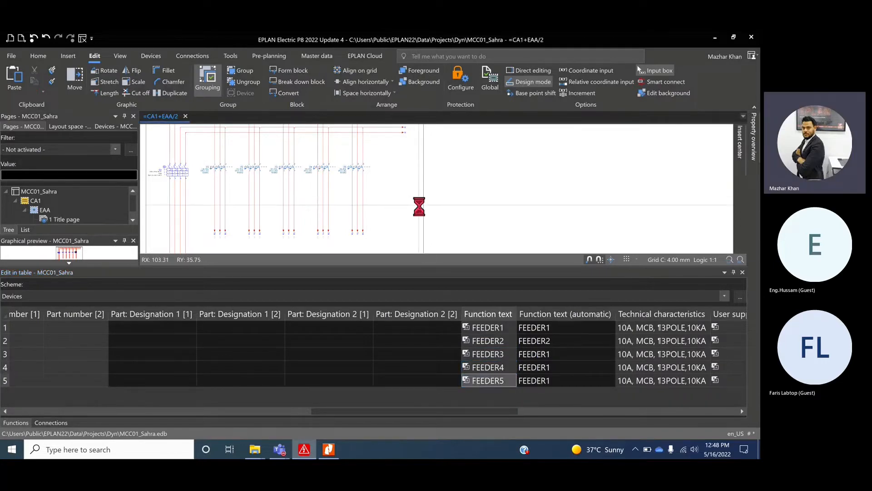
# Set the current rating in breaker -F3's technical characteristics to 16A in the table and apply it to the schematic
pyautogui.scroll(5, 190, 184)
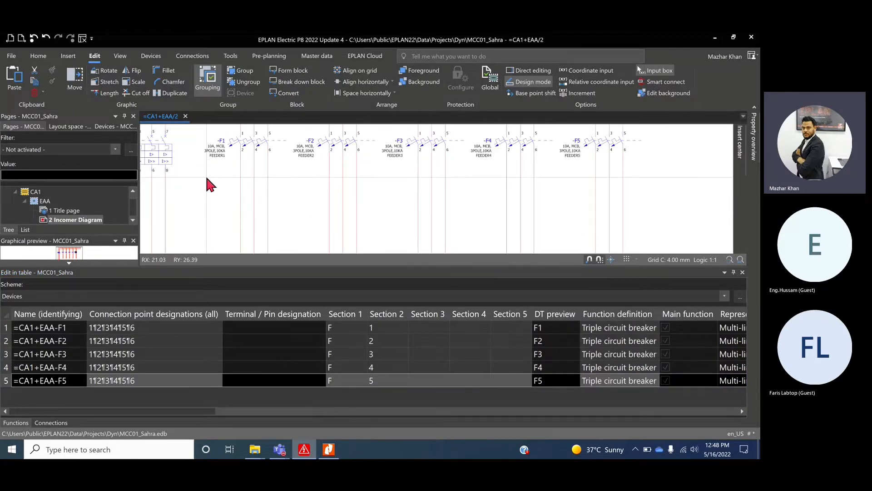
pyautogui.moveTo(159, 190); pyautogui.dragTo(724, 220)
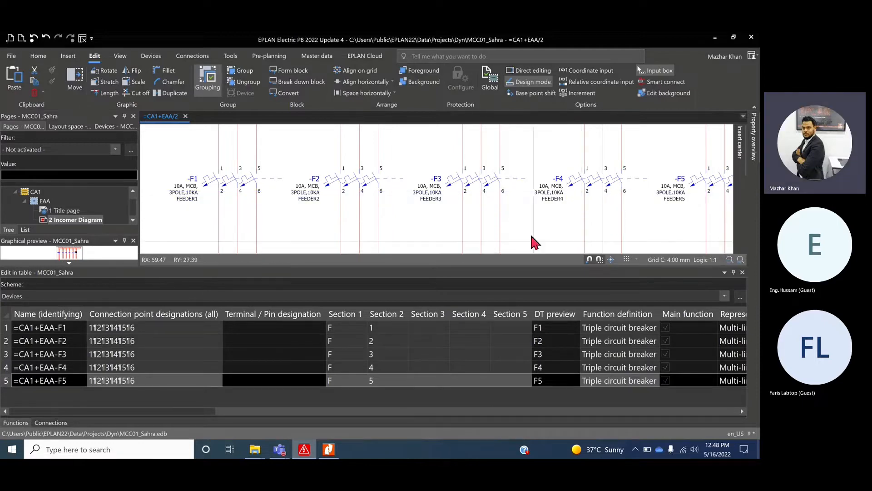
pyautogui.moveTo(180, 414); pyautogui.dragTo(508, 412)
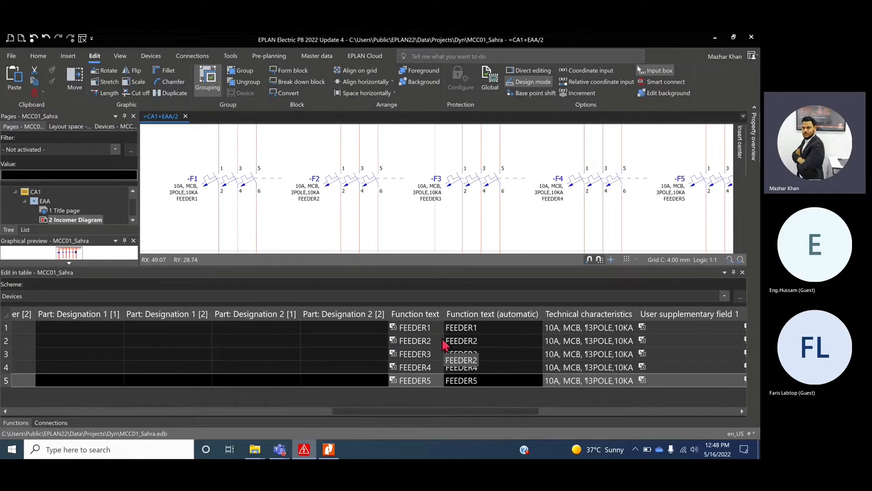
pyautogui.click(424, 314)
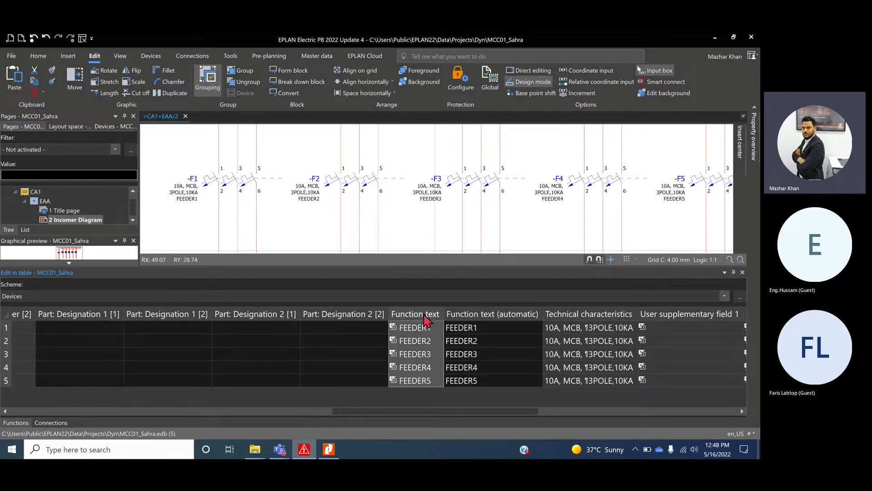
pyautogui.click(555, 355)
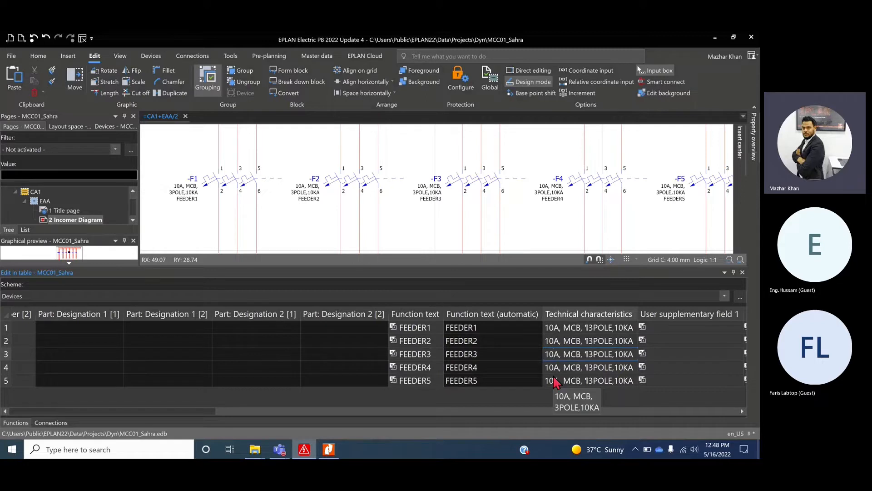
pyautogui.press('BackSpace')
pyautogui.write('6')
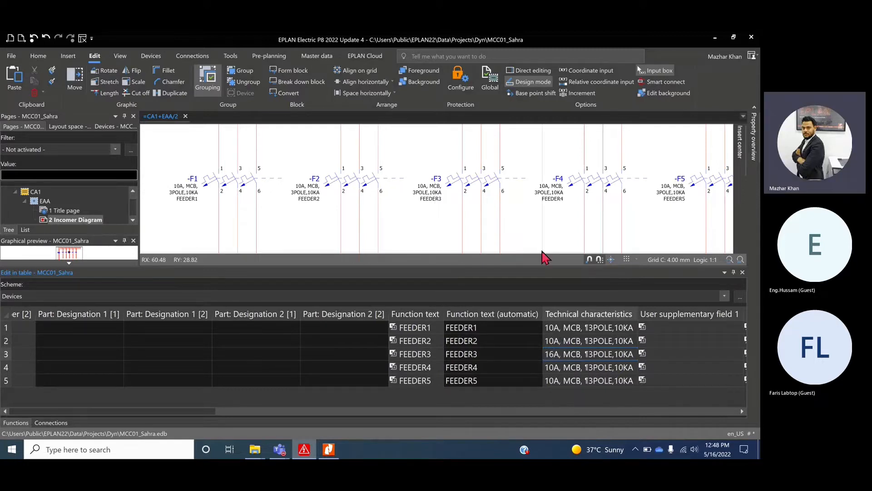
pyautogui.click(557, 229)
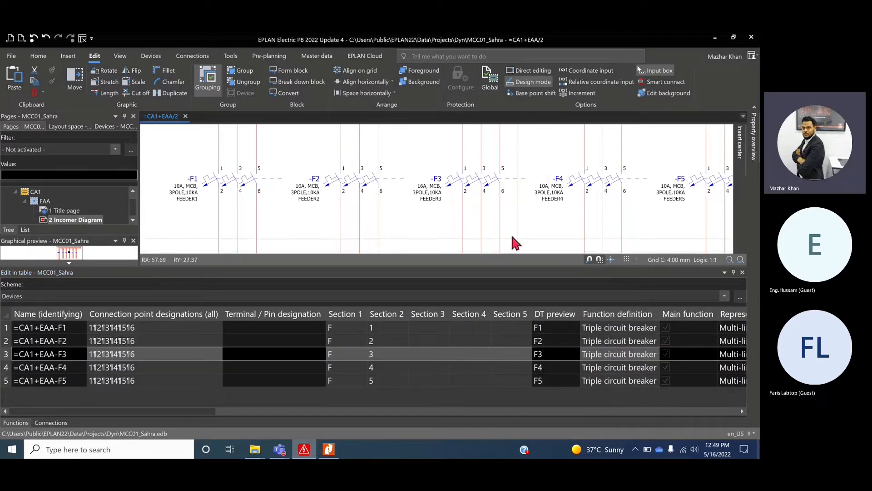
# Compare breaker -F3 on the schematic with the technical characteristics of all five breakers in the table
pyautogui.moveTo(411, 170); pyautogui.dragTo(443, 198)
pyautogui.moveTo(165, 411); pyautogui.dragTo(533, 414)
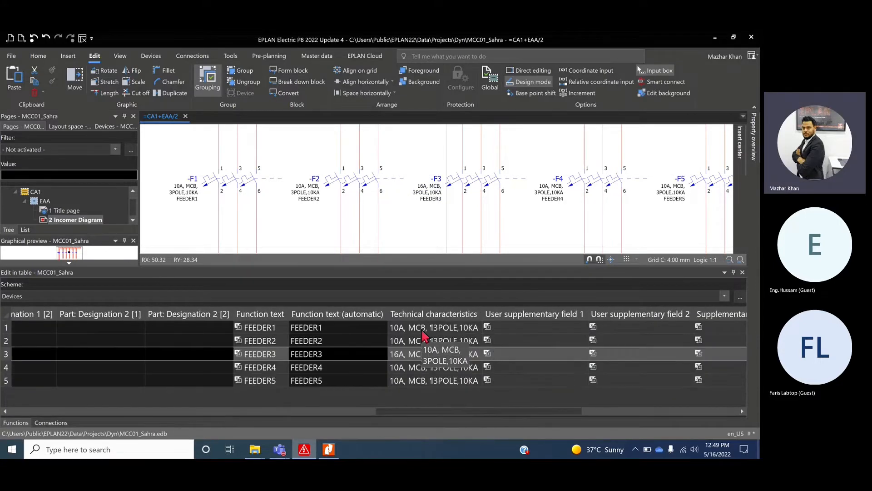
pyautogui.moveTo(422, 327); pyautogui.dragTo(433, 382)
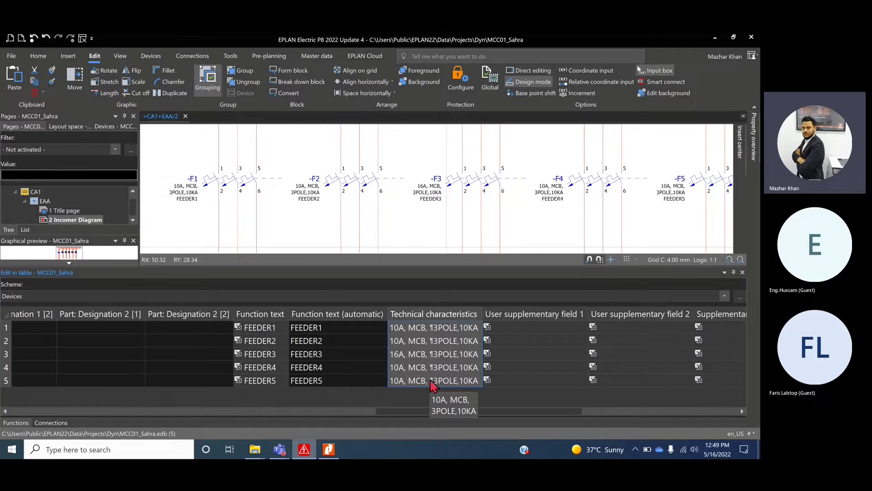
pyautogui.moveTo(418, 413); pyautogui.dragTo(18, 418)
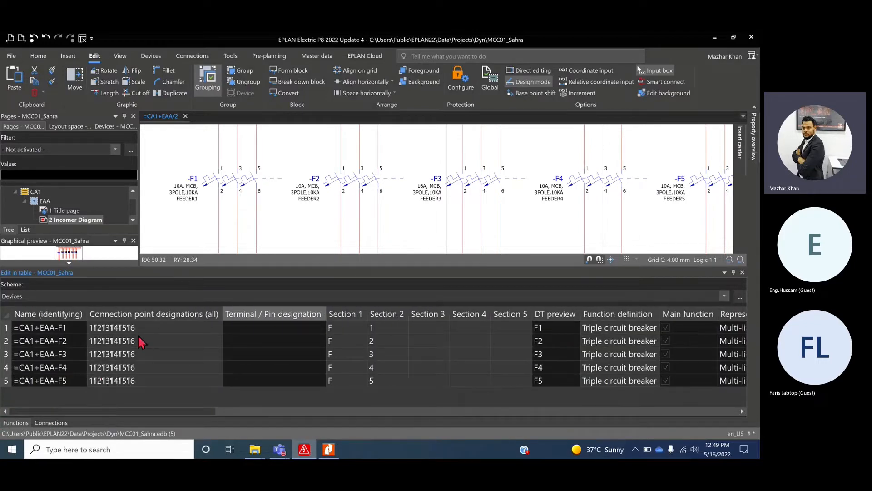
# Examine the columns of the Devices scheme in the table, from the connection point designations through to the supplementary fields and placement
pyautogui.click(150, 315)
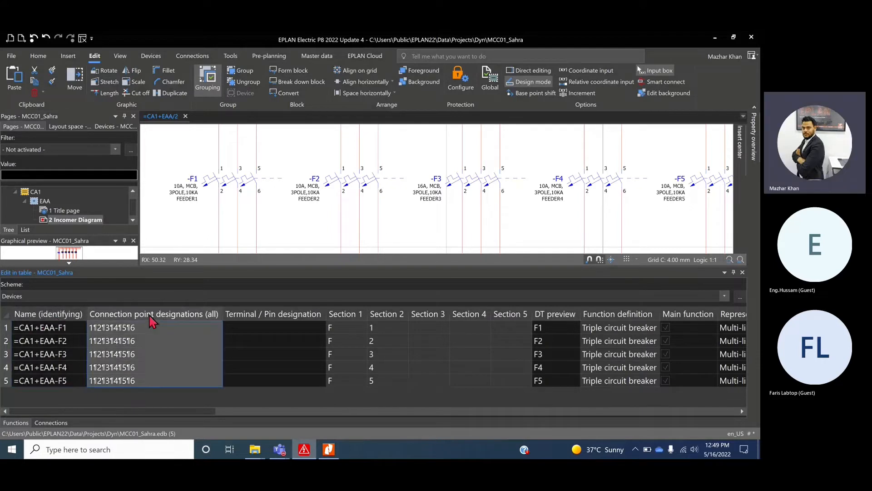
pyautogui.click(273, 315)
pyautogui.click(345, 315)
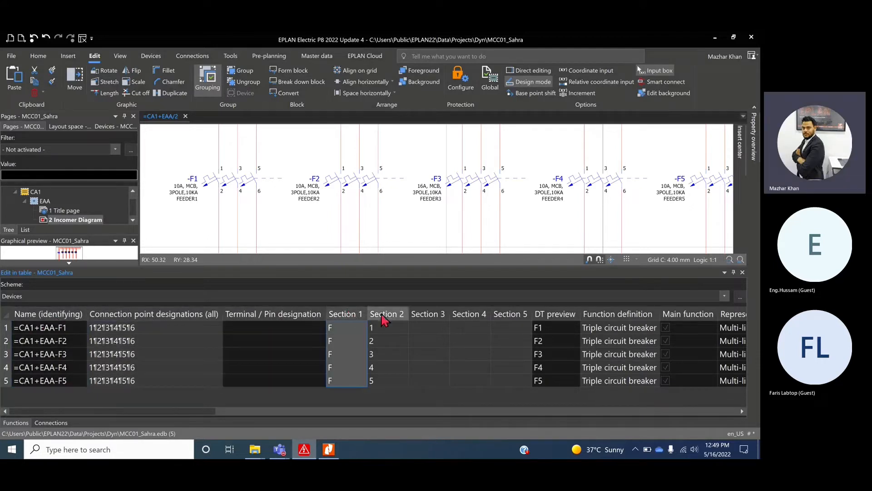
pyautogui.click(390, 316)
pyautogui.click(568, 314)
pyautogui.click(586, 314)
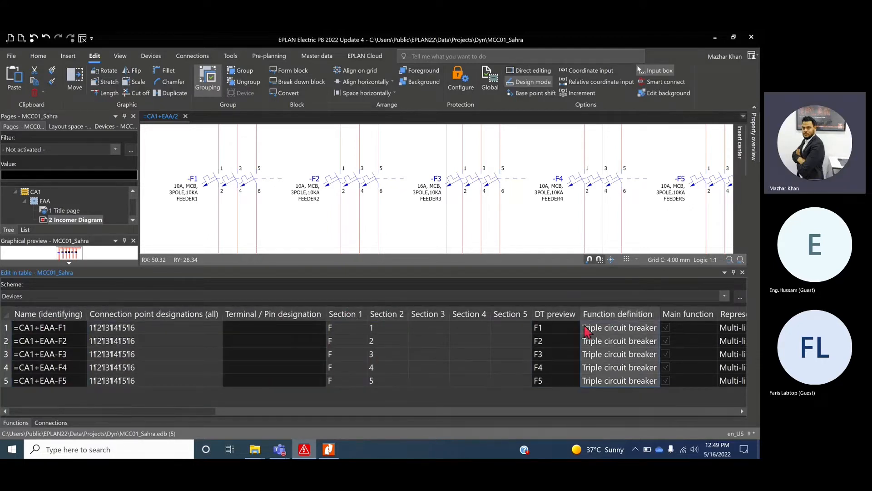
pyautogui.moveTo(214, 411); pyautogui.dragTo(737, 400)
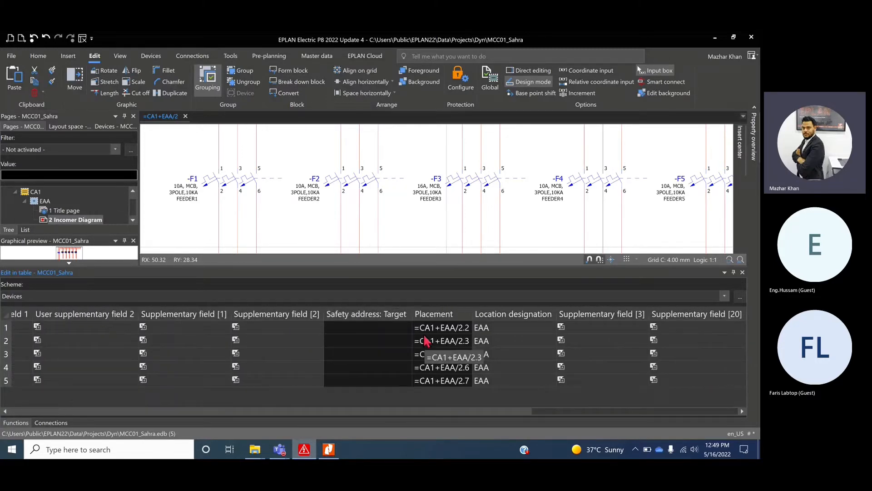
# Copy the Devices table scheme as a new scheme named SAHRA FUNCTION TEXT with an empty description
pyautogui.click(739, 297)
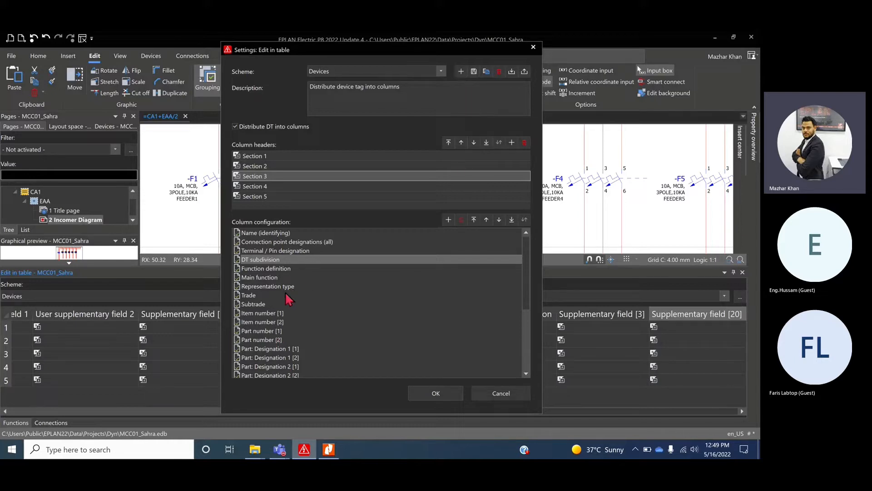
pyautogui.click(486, 73)
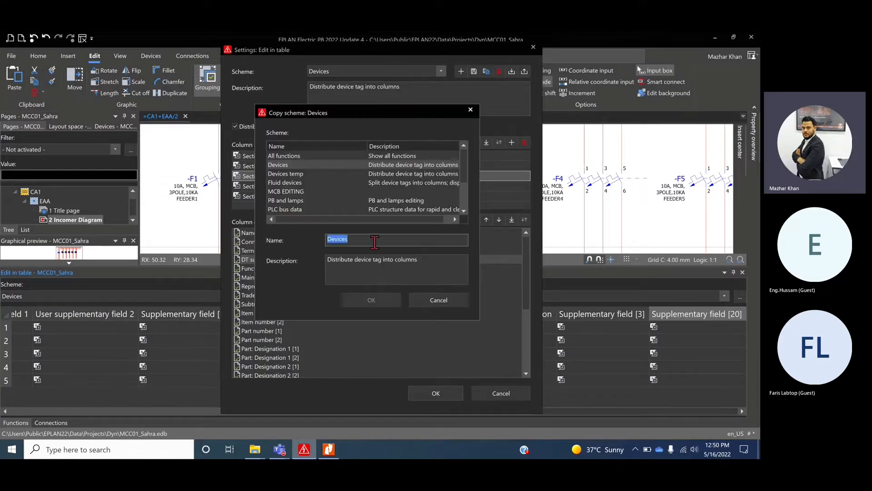
pyautogui.press('BackSpace')
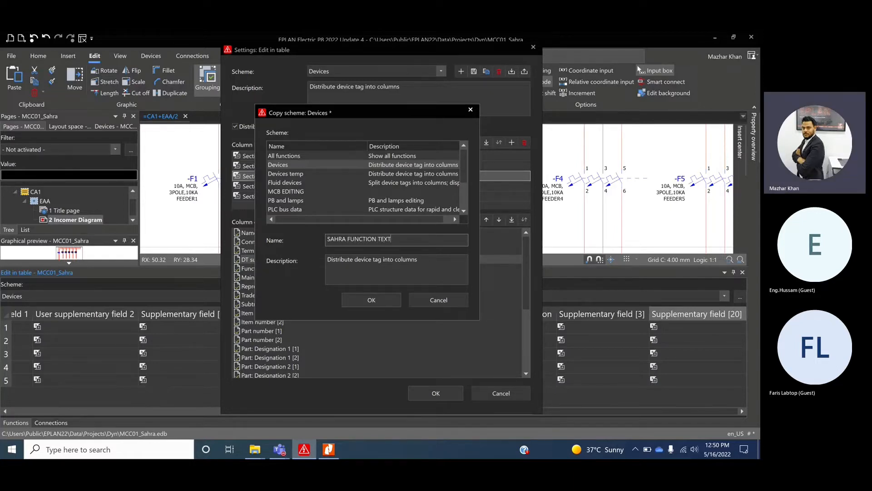
pyautogui.moveTo(418, 259); pyautogui.dragTo(254, 250)
pyautogui.press('BackSpace')
pyautogui.click(389, 300)
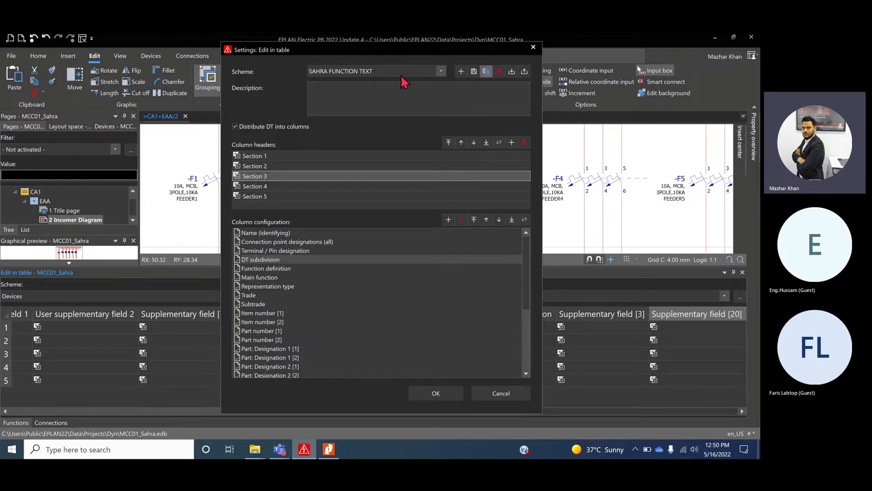
pyautogui.click(354, 72)
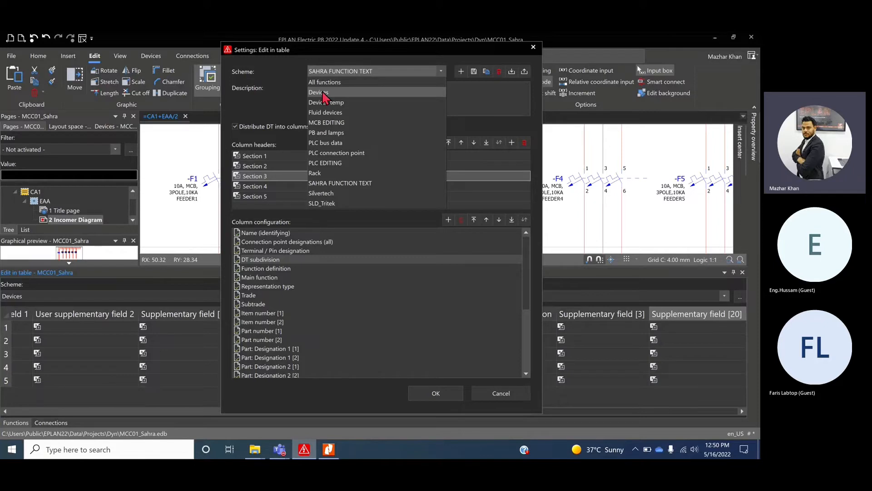
pyautogui.click(386, 69)
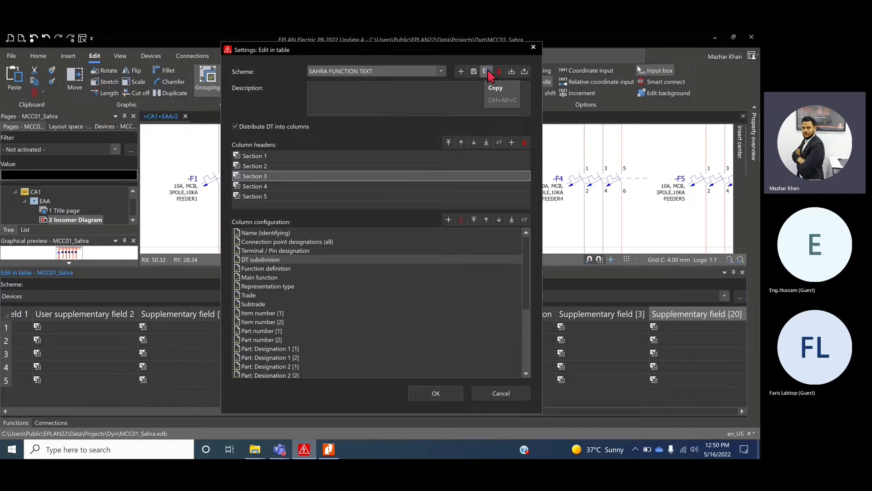
# Remove the columns Main function through Part: Designation 2 [2] and User supplementary field 1 through Supplementary field [20] from the scheme
pyautogui.click(256, 279)
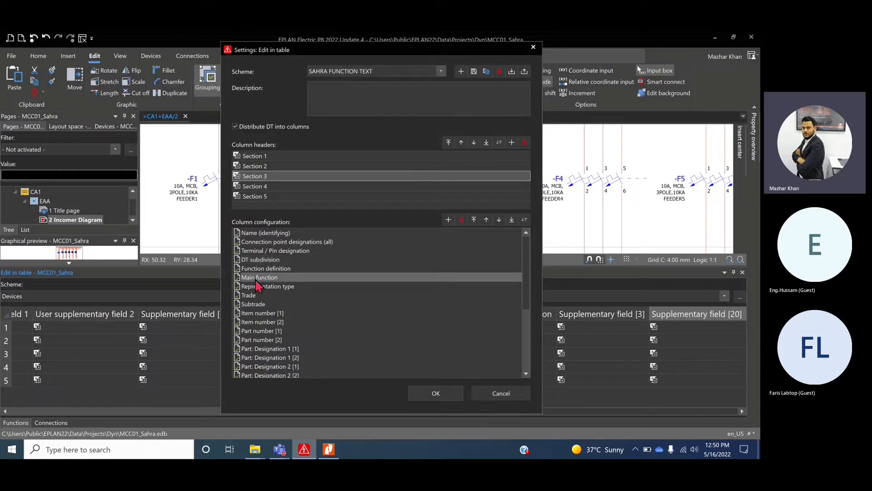
pyautogui.scroll(-1, 257, 285)
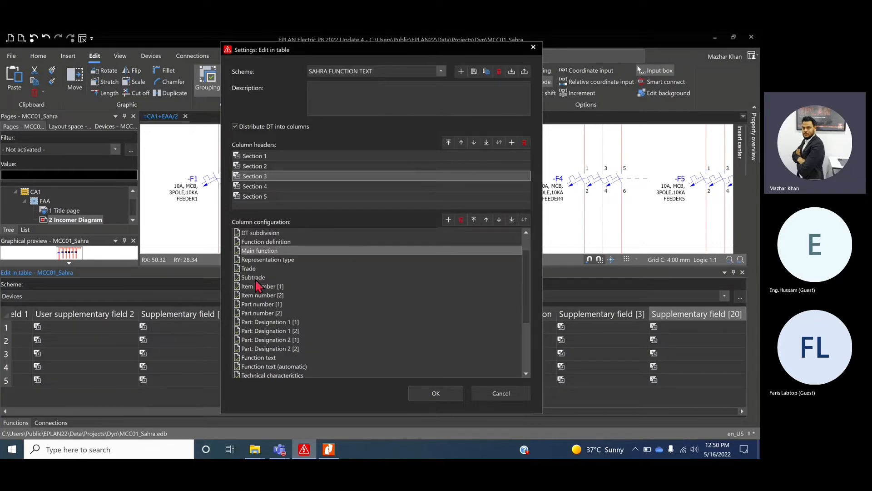
pyautogui.keyDown('shift'); pyautogui.click(270, 348); pyautogui.keyUp('shift')
pyautogui.click(461, 220)
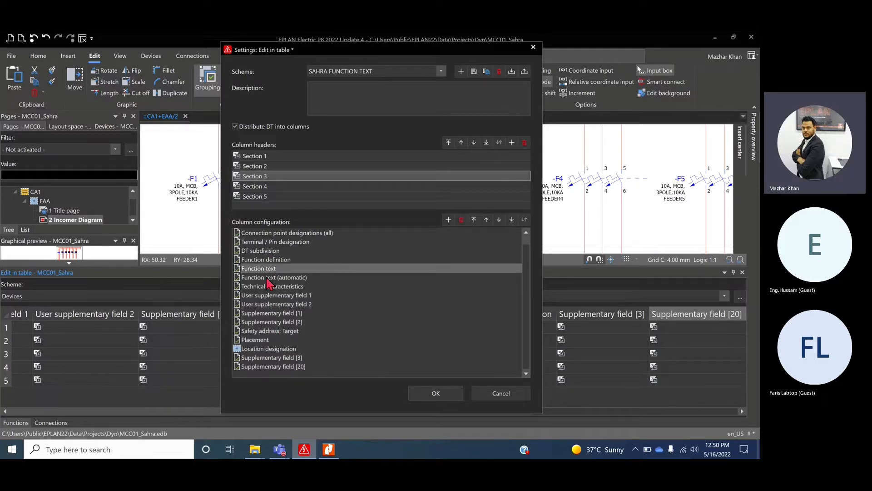
pyautogui.click(268, 296)
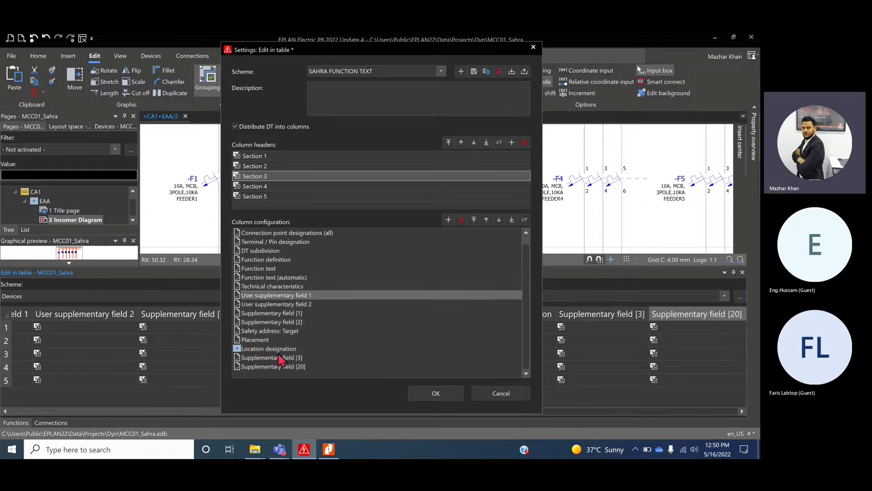
pyautogui.keyDown('shift'); pyautogui.click(271, 367); pyautogui.keyUp('shift')
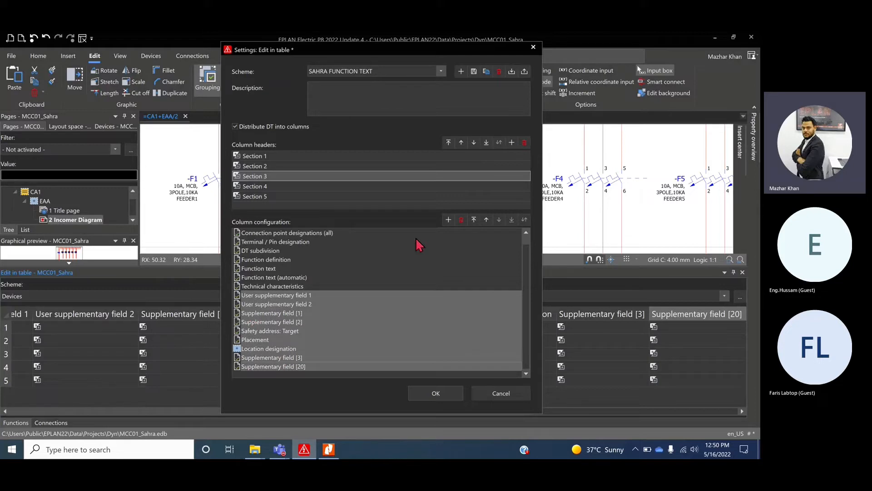
pyautogui.click(461, 221)
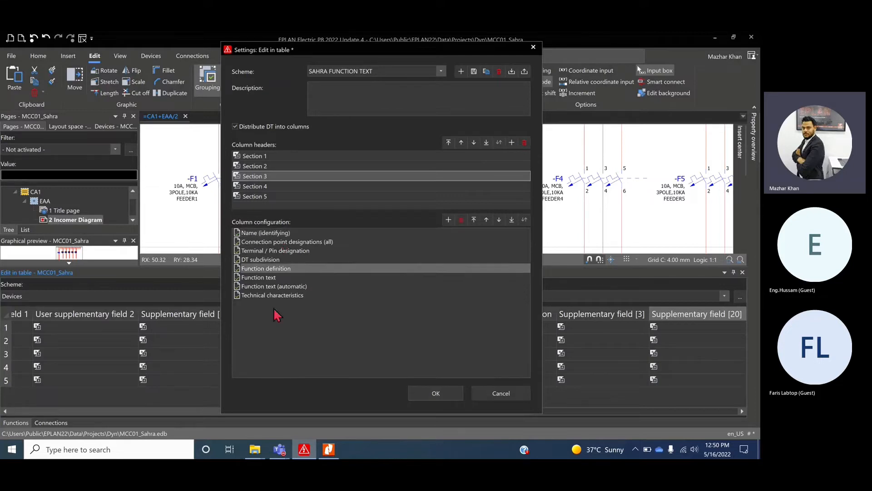
# Turn off distributing the DT into columns and apply the SAHRA FUNCTION TEXT scheme to the table
pyautogui.click(272, 287)
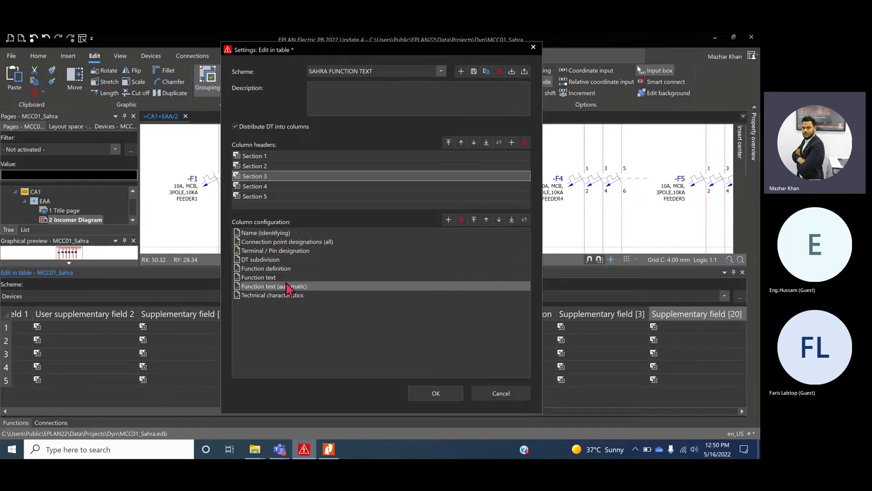
pyautogui.click(257, 234)
pyautogui.click(260, 242)
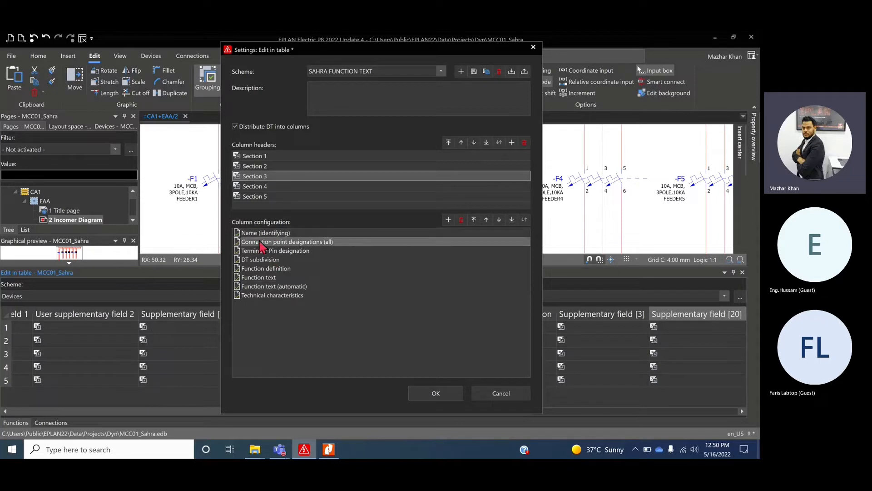
pyautogui.click(267, 251)
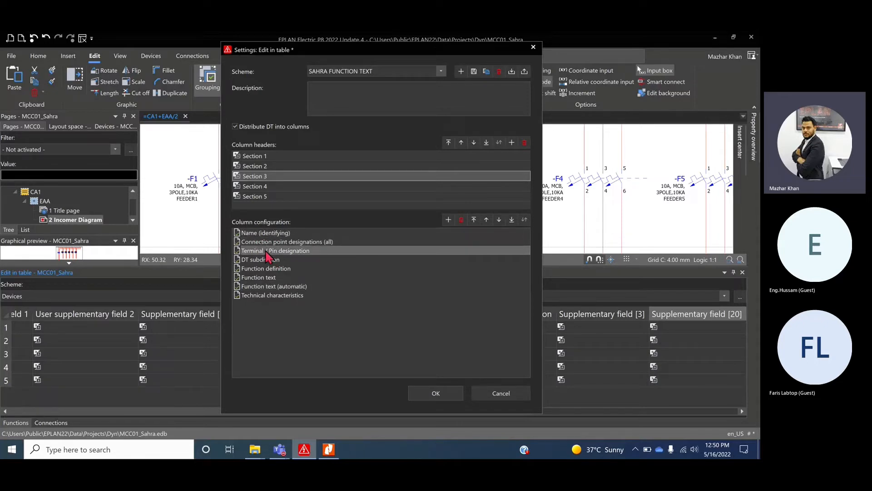
pyautogui.click(270, 269)
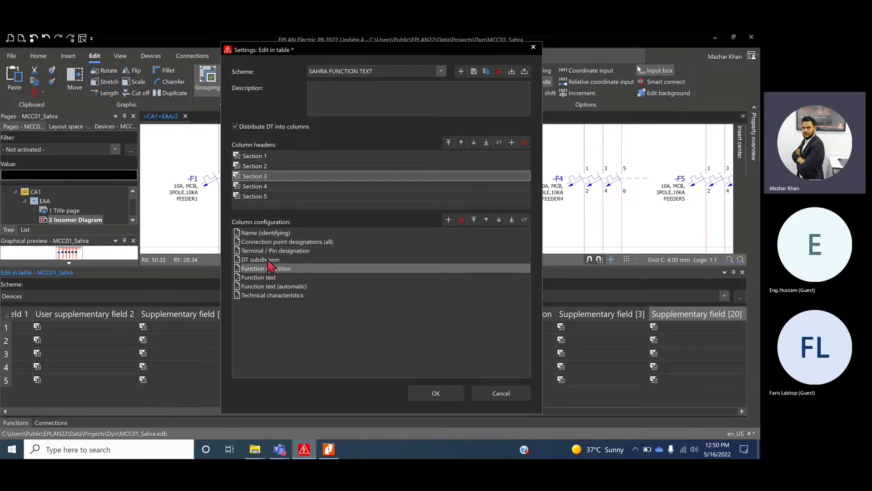
pyautogui.click(257, 260)
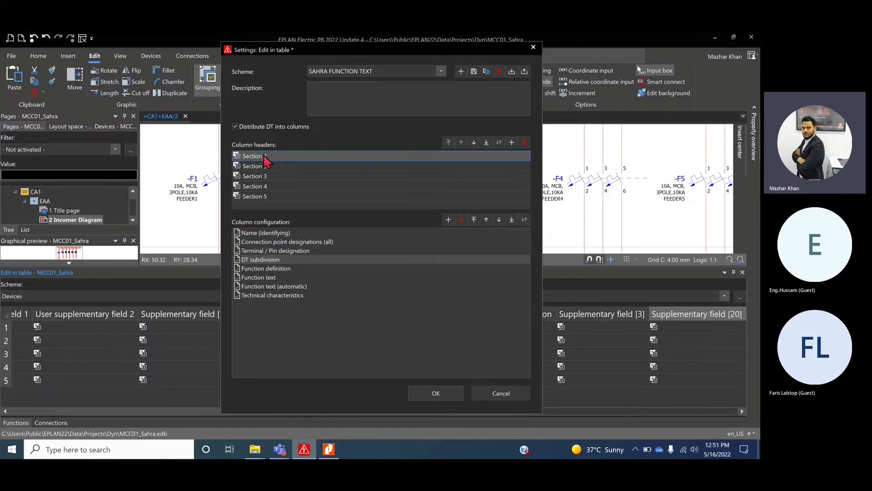
pyautogui.moveTo(264, 155); pyautogui.dragTo(265, 200)
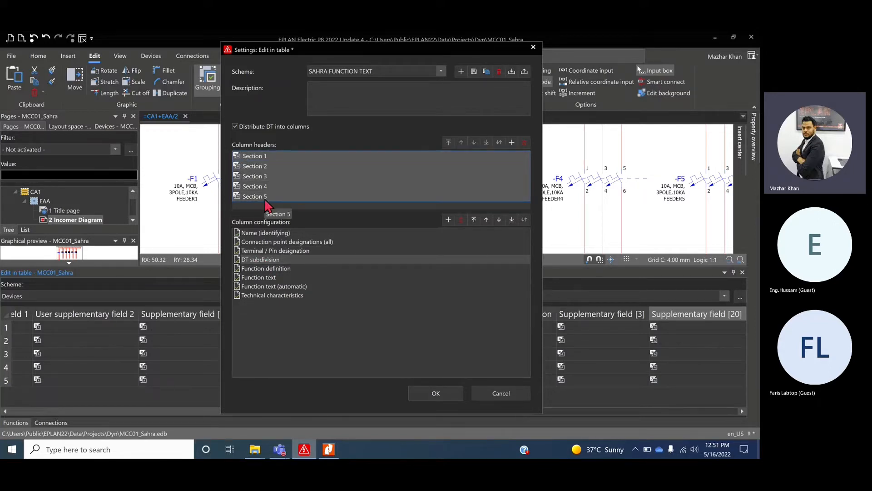
pyautogui.click(236, 126)
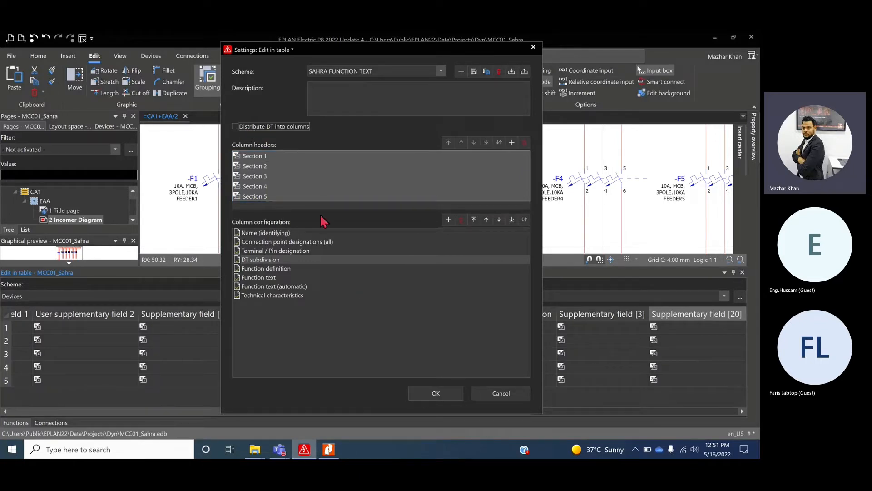
pyautogui.click(435, 393)
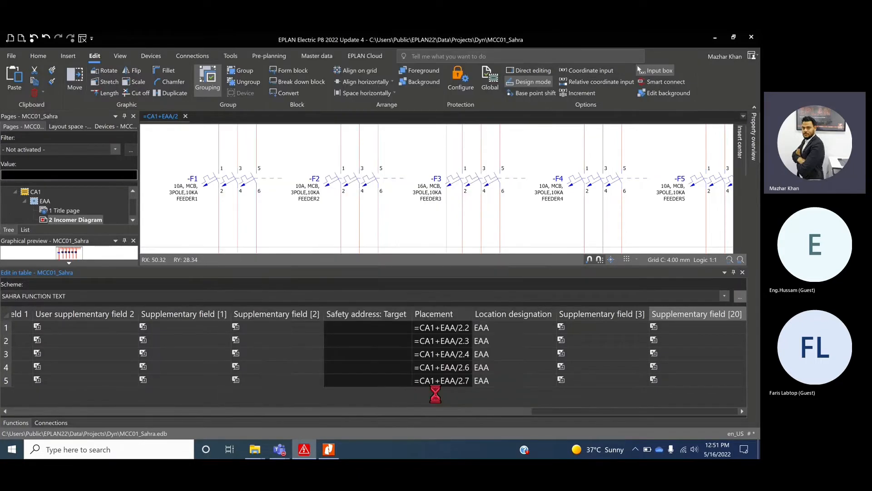
# Fit the table's column widths to their contents and widen the Function definition column slightly
pyautogui.rightClick(160, 313)
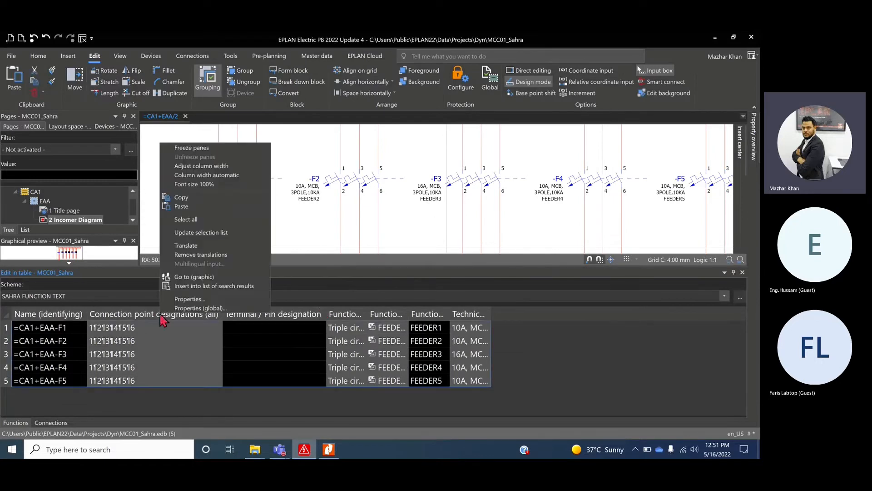
pyautogui.click(191, 174)
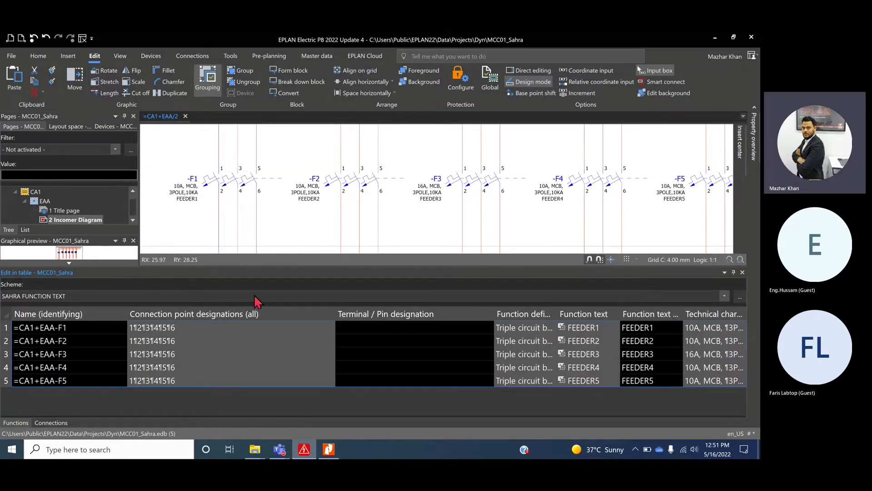
pyautogui.click(359, 342)
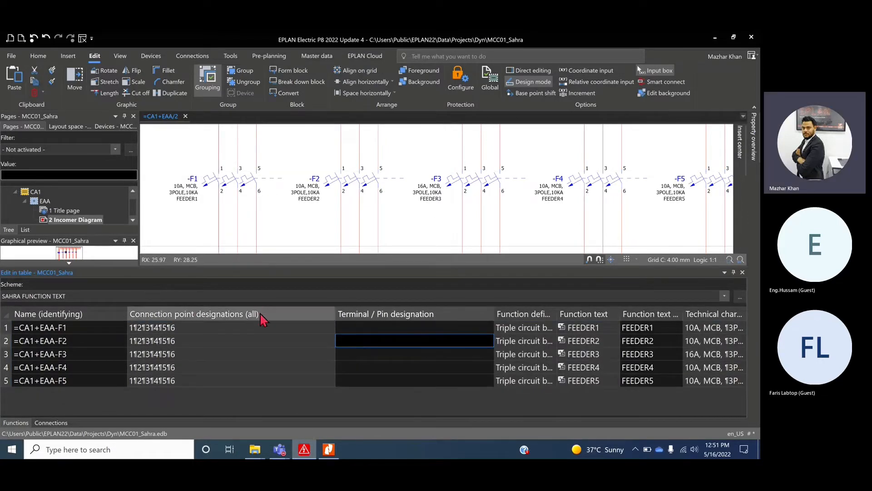
pyautogui.rightClick(261, 315)
pyautogui.click(290, 169)
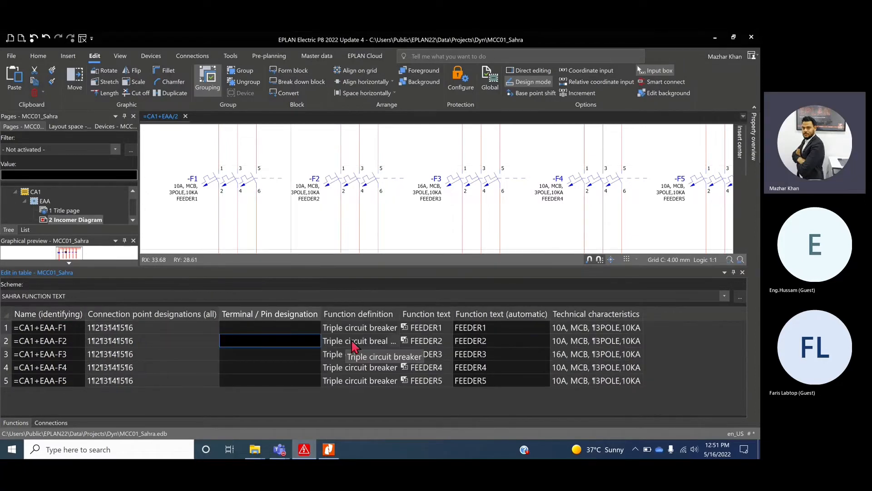
pyautogui.click(312, 352)
pyautogui.moveTo(401, 314); pyautogui.dragTo(384, 405)
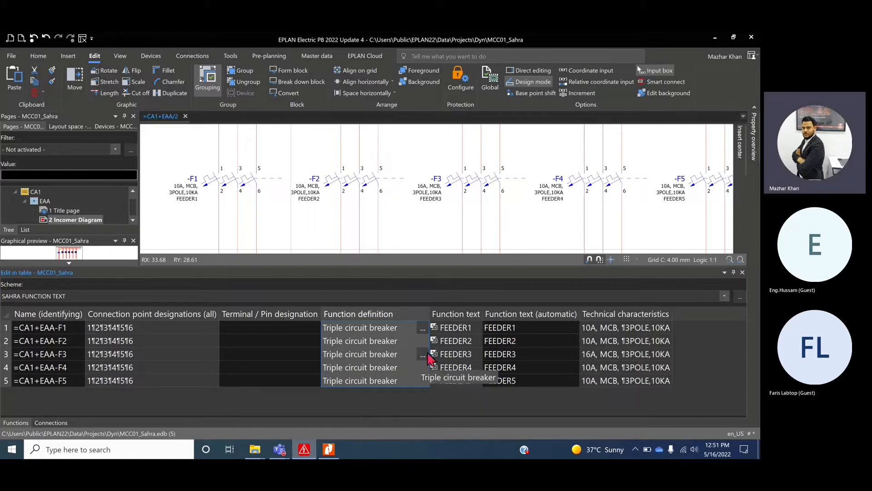
# Select the function texts of all five breakers in the table and create a blank workbook in Excel
pyautogui.moveTo(463, 329); pyautogui.dragTo(469, 399)
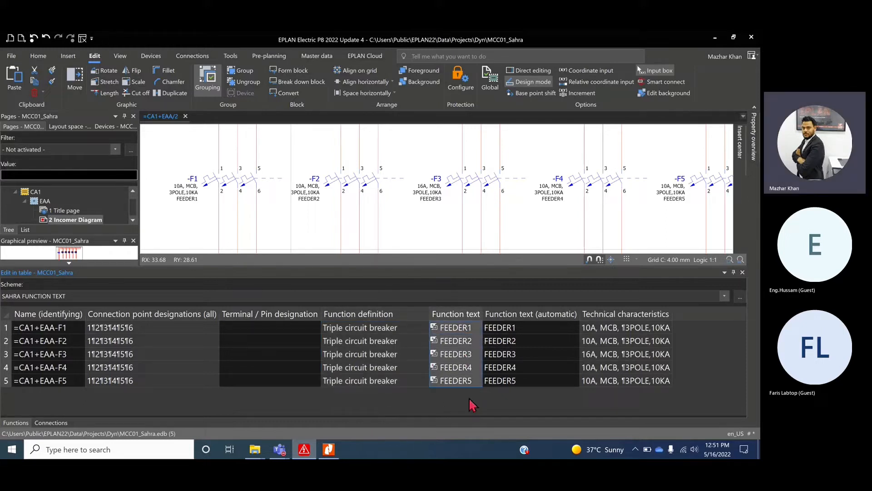
pyautogui.click(135, 457)
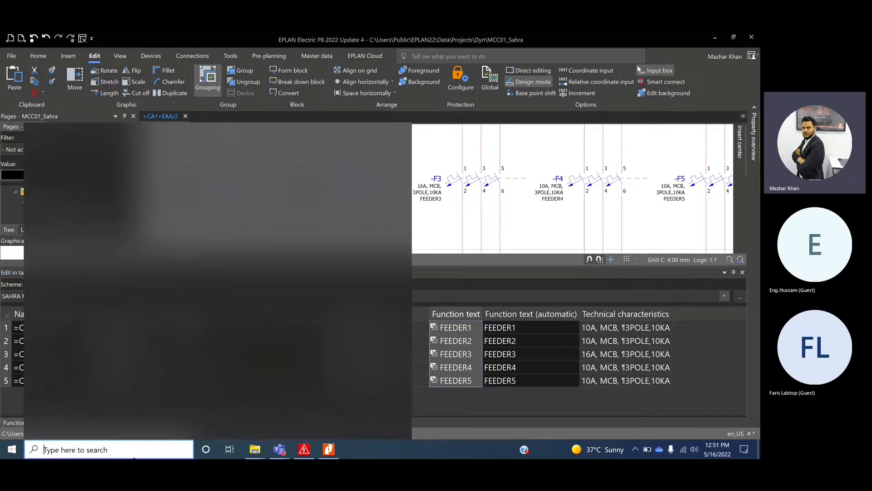
pyautogui.write('l')
pyautogui.press('BackSpace')
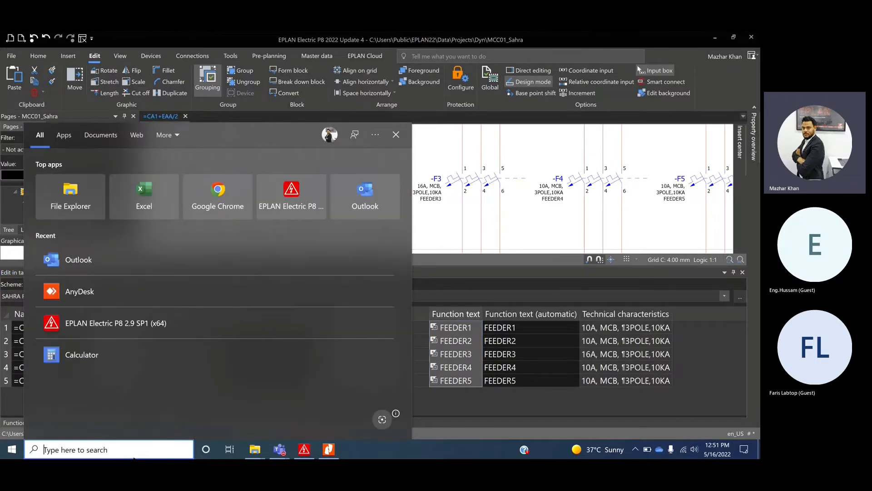
pyautogui.write('EXCE')
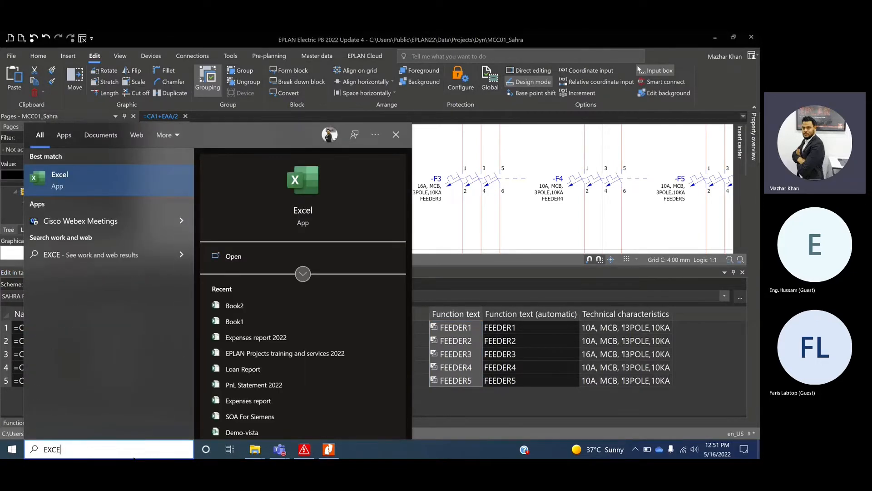
pyautogui.press('Return')
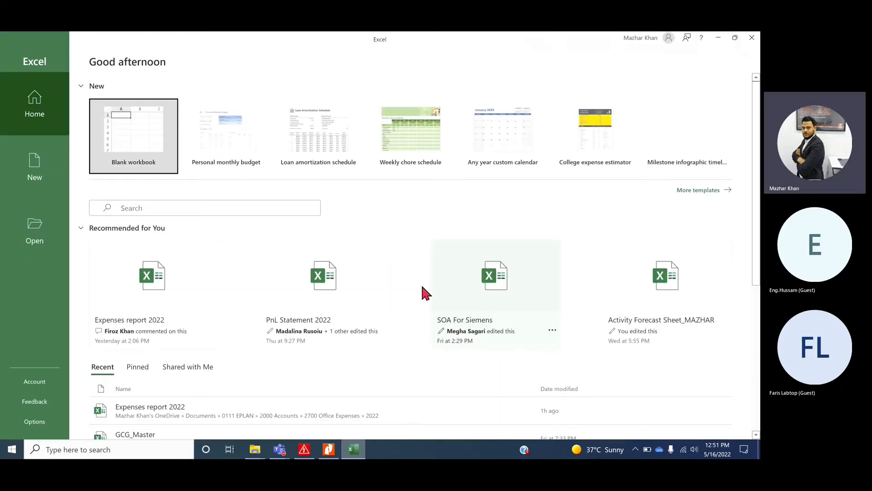
pyautogui.click(135, 150)
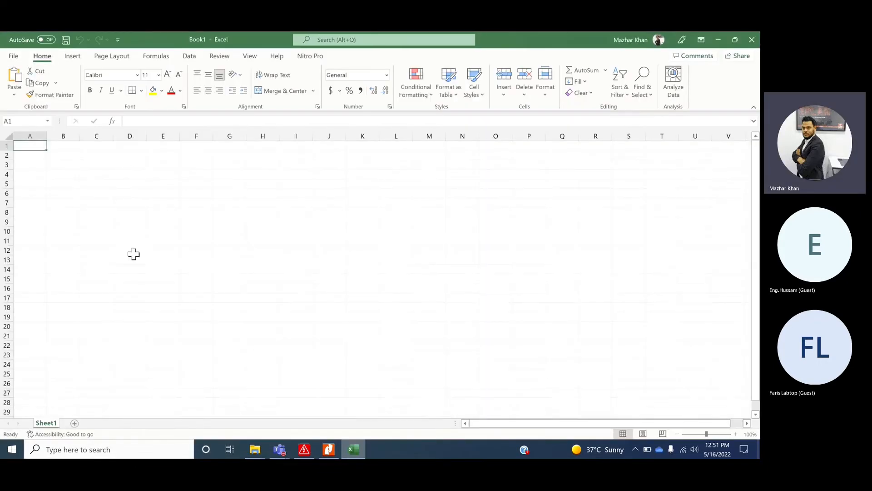
# Enter LOAD1 in cell A1, fill the series down to LOAD5 in A5 and copy the five cells
pyautogui.write('LOAD1')
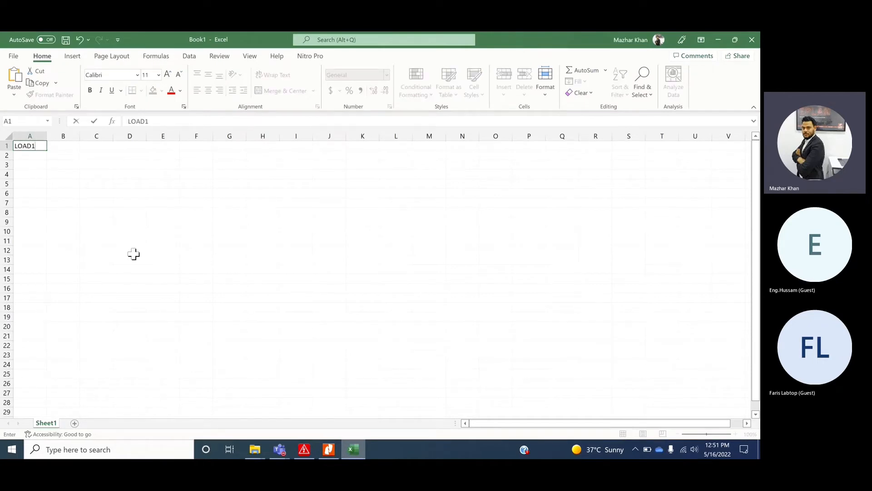
pyautogui.press('Return')
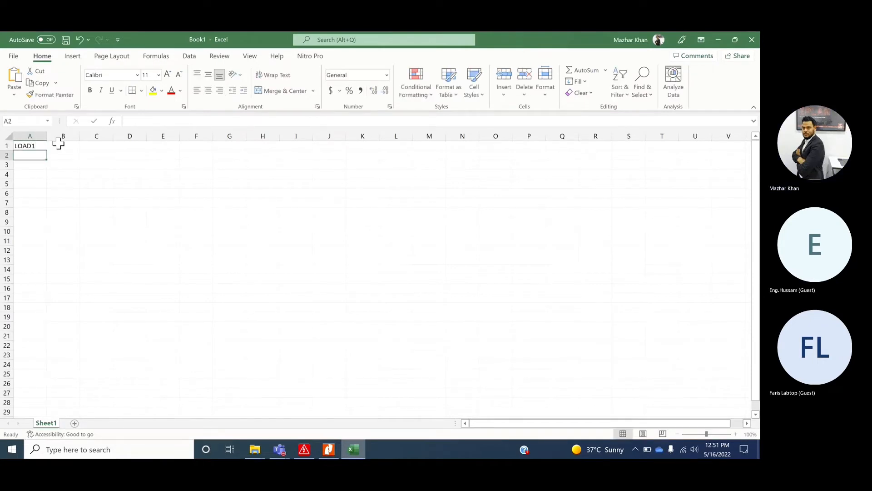
pyautogui.click(40, 145)
pyautogui.moveTo(47, 150); pyautogui.dragTo(44, 186)
pyautogui.keyDown('ctrl'); pyautogui.scroll(8, 65, 166); pyautogui.keyUp('ctrl')
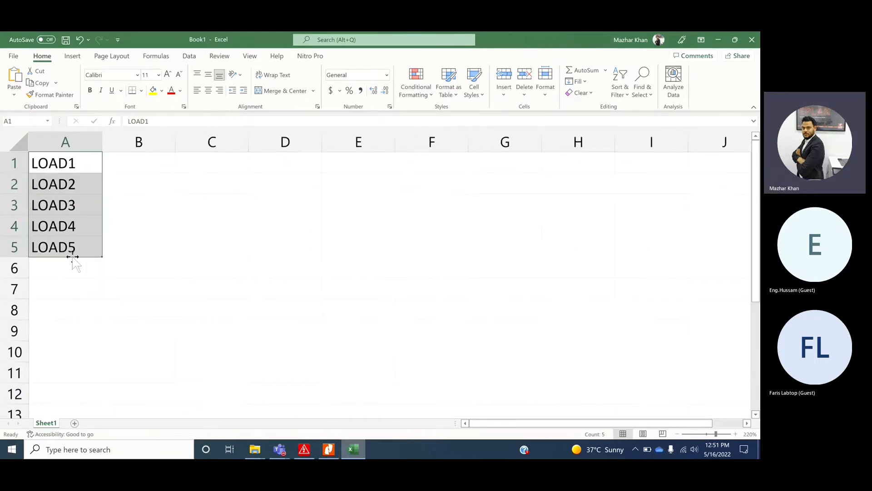
pyautogui.hotkey('ctrl', 'c')
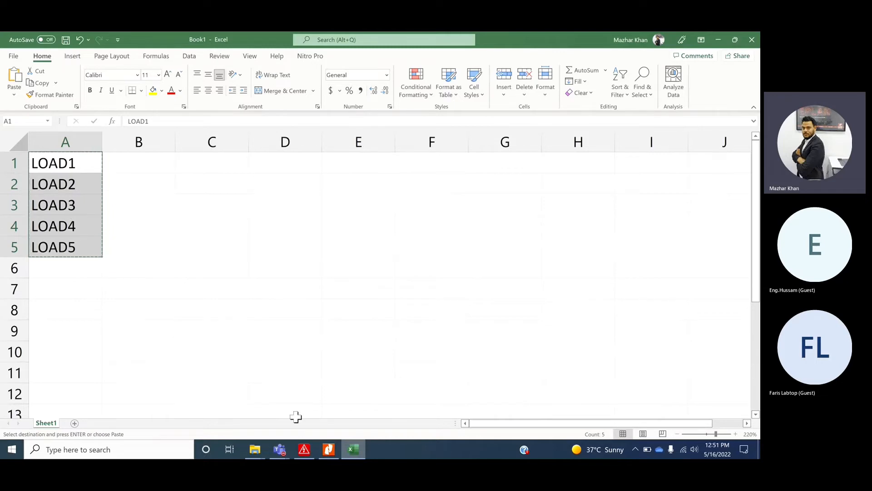
# Switch to EPLAN and paste the copied texts over the function texts of breakers F1 to F5, starting at F1
pyautogui.click(307, 456)
pyautogui.click(461, 328)
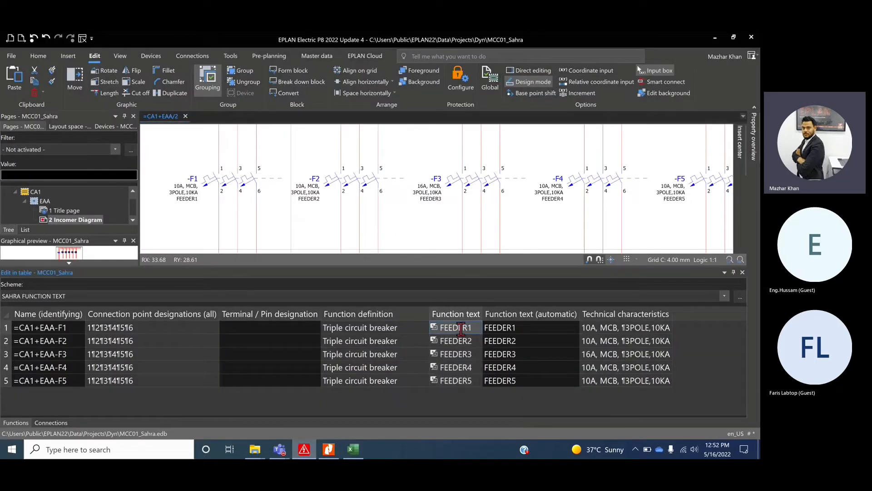
pyautogui.hotkey('ctrl', 'v')
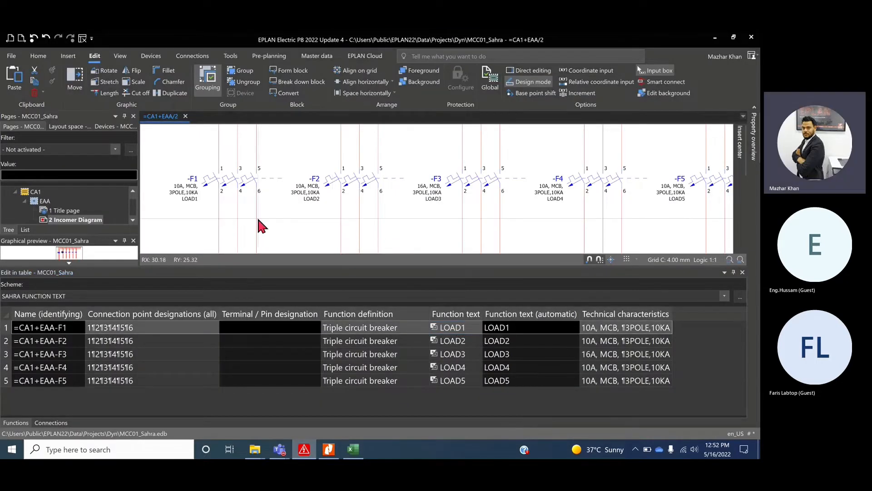
# Check the function texts beside breakers F1 to F5 in the schematic, closing the editing table along the way
pyautogui.scroll(3, 170, 189)
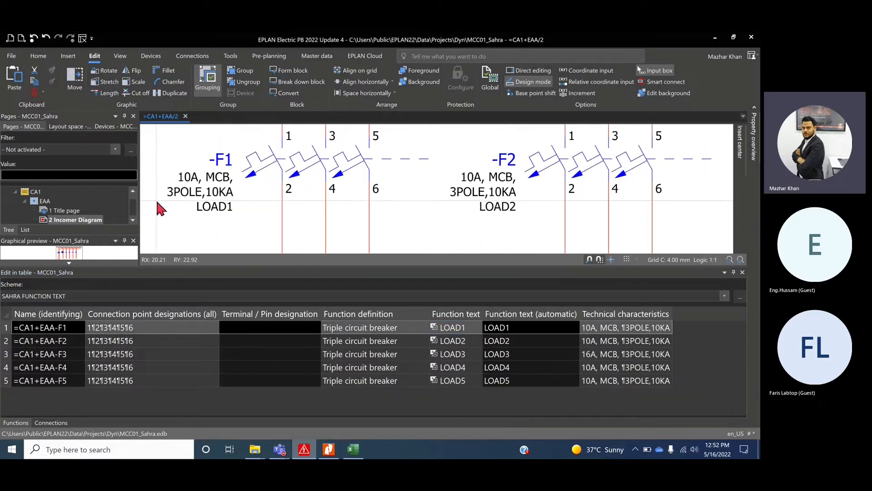
pyautogui.moveTo(156, 201); pyautogui.dragTo(576, 231)
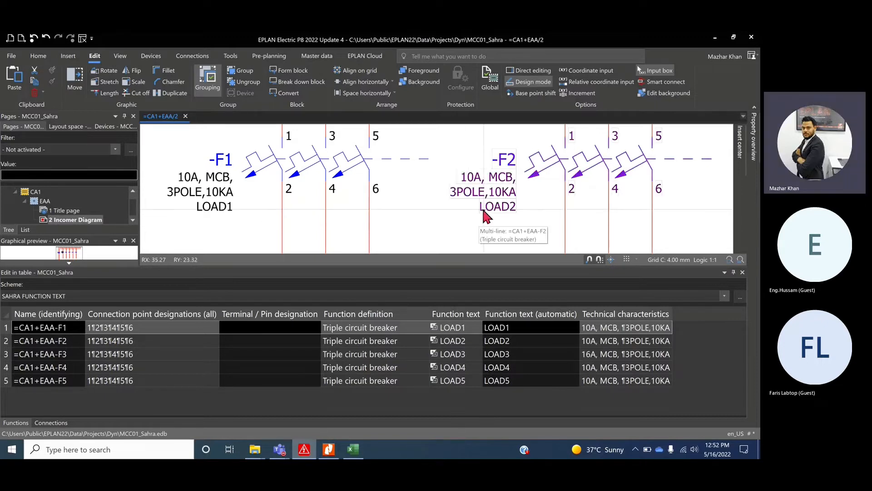
pyautogui.click(456, 326)
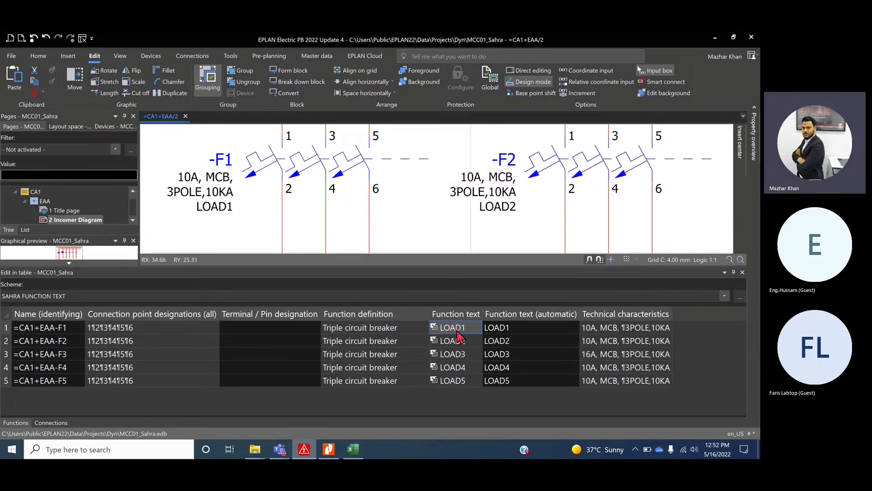
pyautogui.click(742, 271)
pyautogui.scroll(-4, 350, 291)
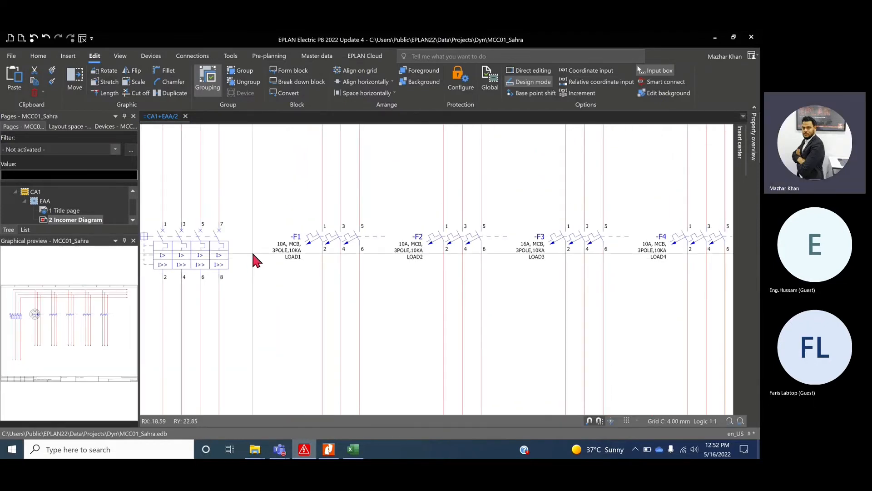
pyautogui.moveTo(253, 251); pyautogui.dragTo(682, 298)
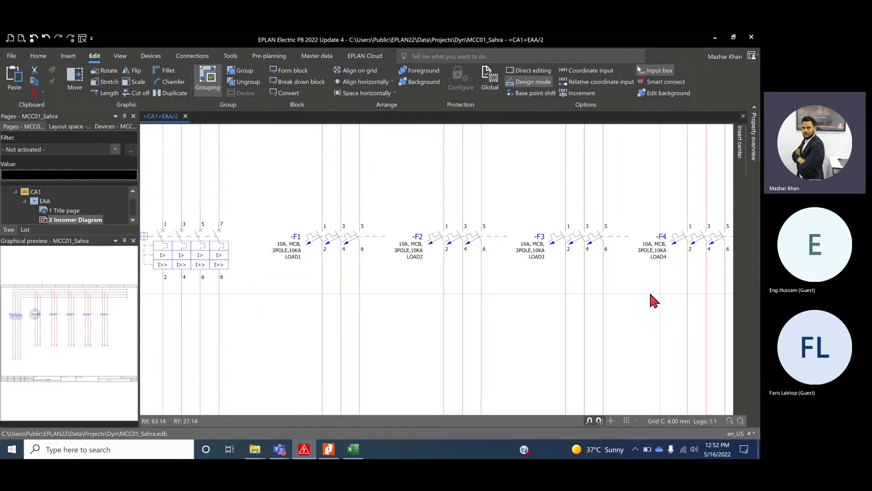
pyautogui.hscroll(3, 509, 300)
pyautogui.scroll(2, 592, 271)
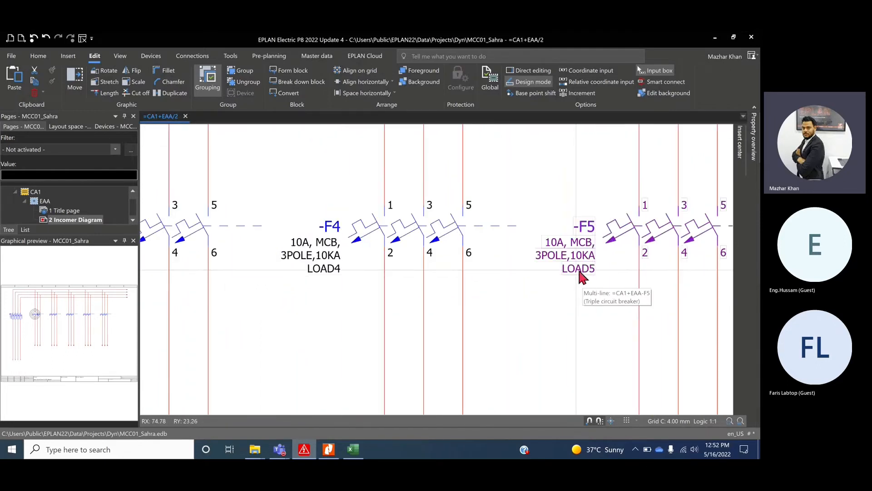
pyautogui.scroll(-5, 578, 312)
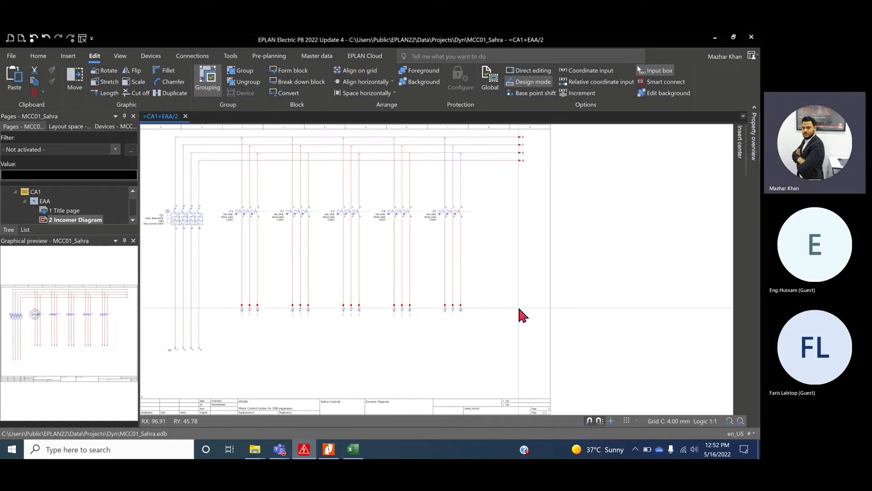
# Open breakers F1 to F5 for table editing, look over their function texts and close the table
pyautogui.moveTo(221, 188); pyautogui.dragTo(476, 259)
pyautogui.rightClick(476, 259)
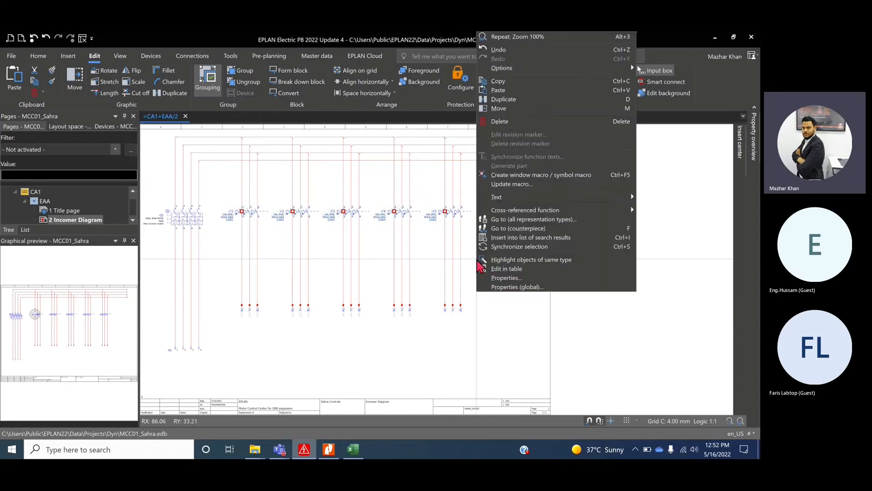
pyautogui.click(514, 271)
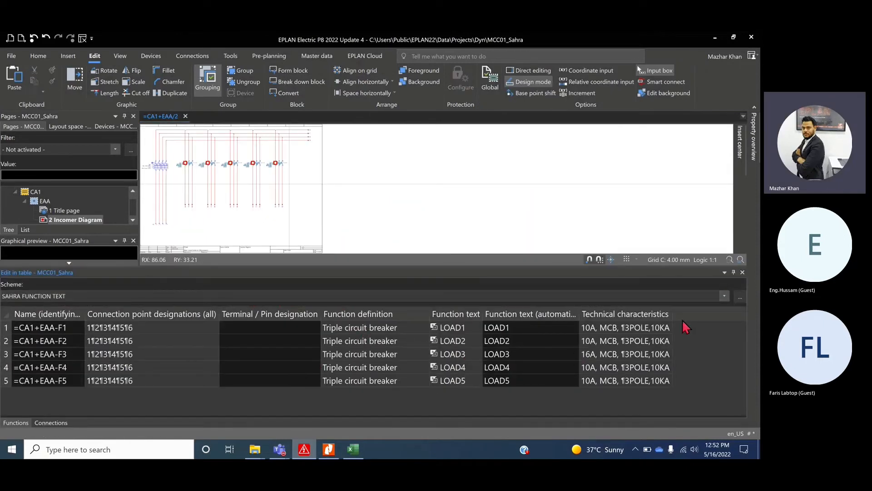
pyautogui.moveTo(449, 327); pyautogui.dragTo(452, 381)
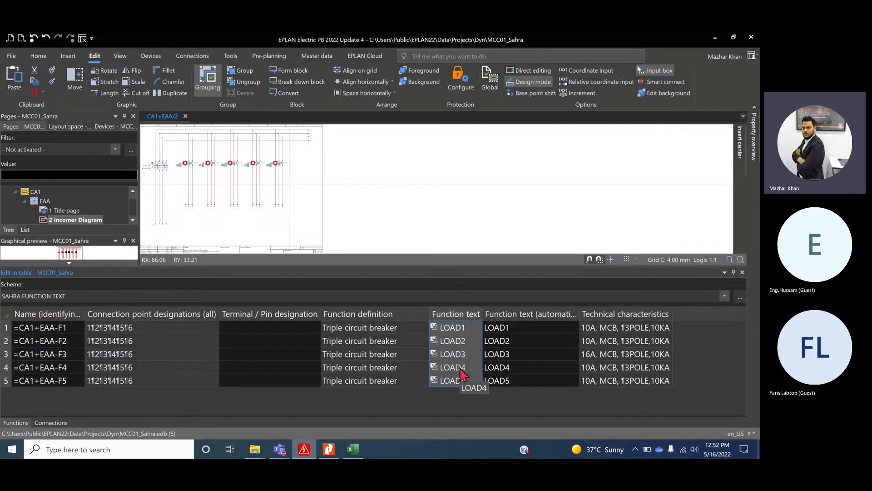
pyautogui.click(742, 272)
# Select feeder breakers F1 to F5 in the schematic and open the properties export for external editing
pyautogui.moveTo(218, 195); pyautogui.dragTo(477, 261)
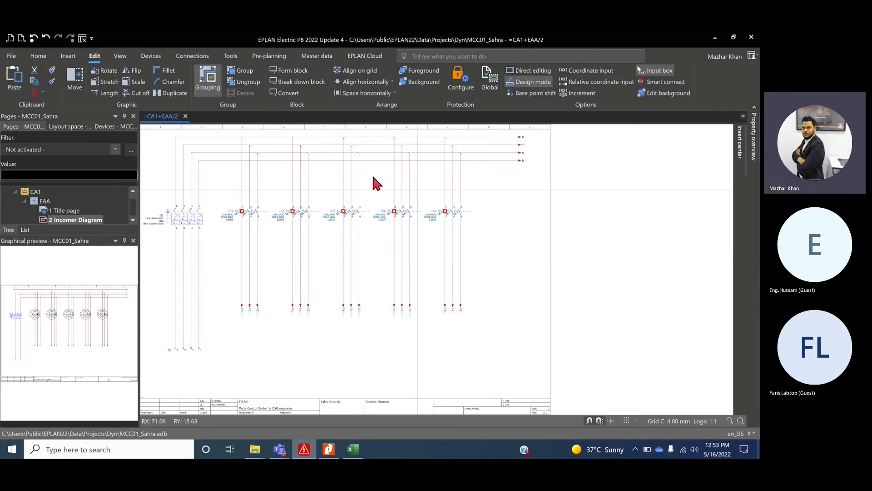
pyautogui.moveTo(234, 195); pyautogui.dragTo(533, 245)
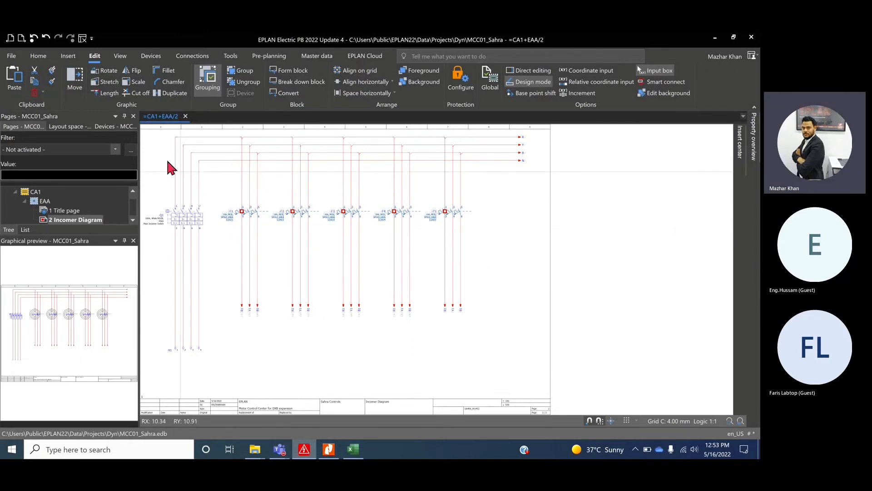
pyautogui.click(12, 58)
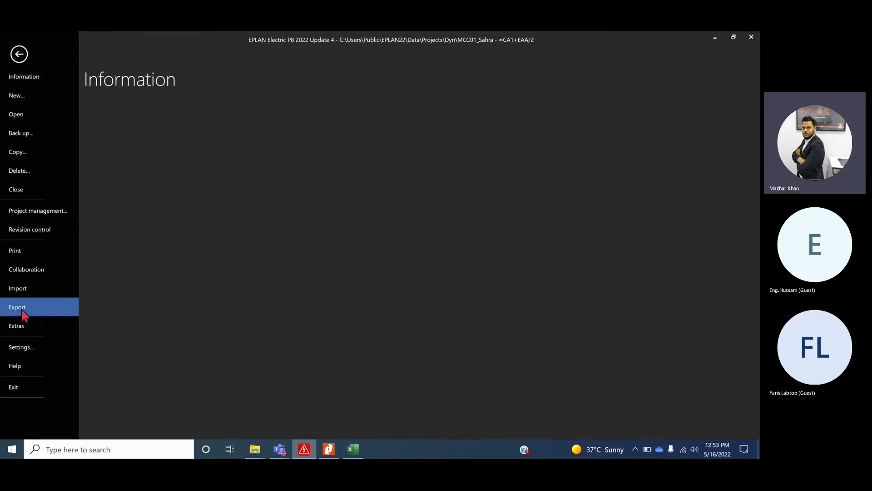
pyautogui.click(21, 308)
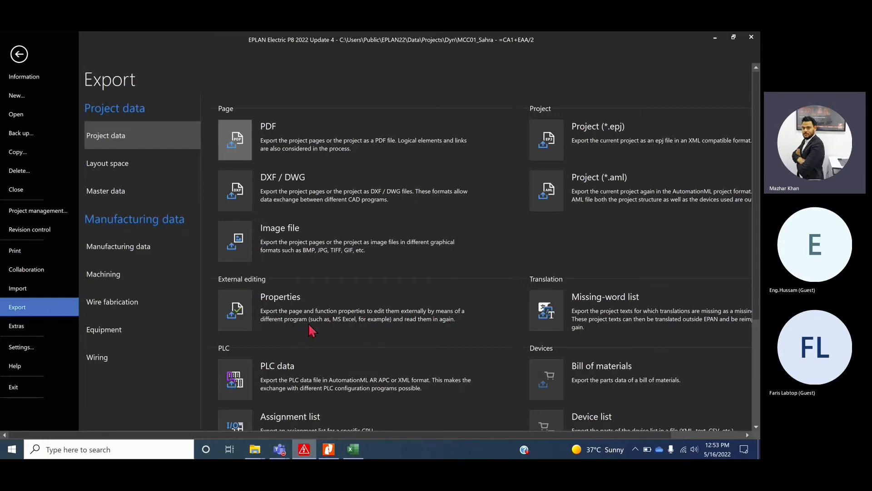
pyautogui.click(236, 312)
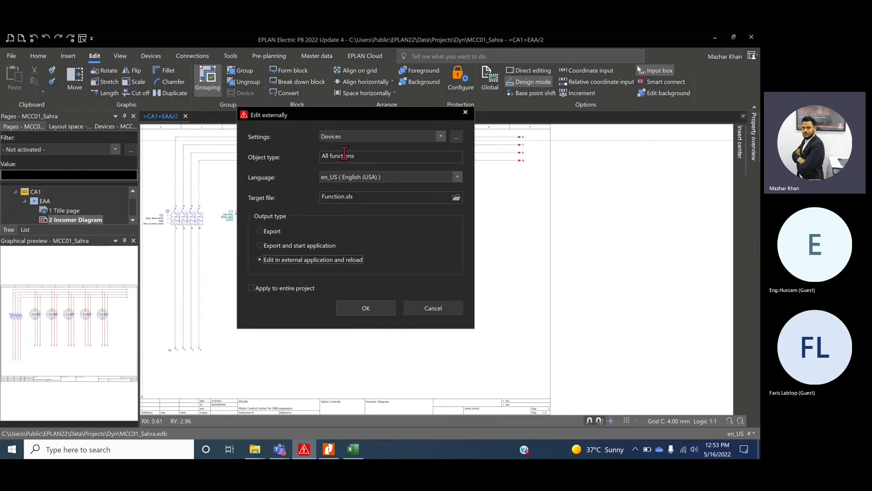
pyautogui.click(356, 178)
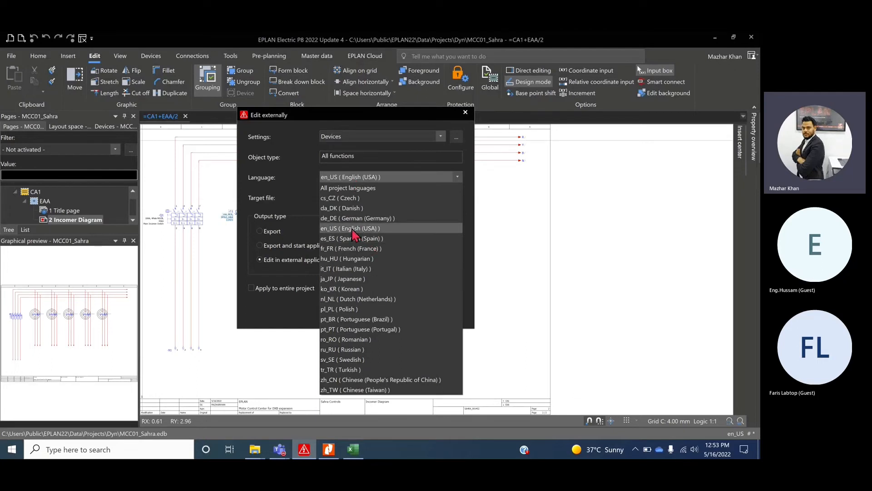
pyautogui.click(350, 189)
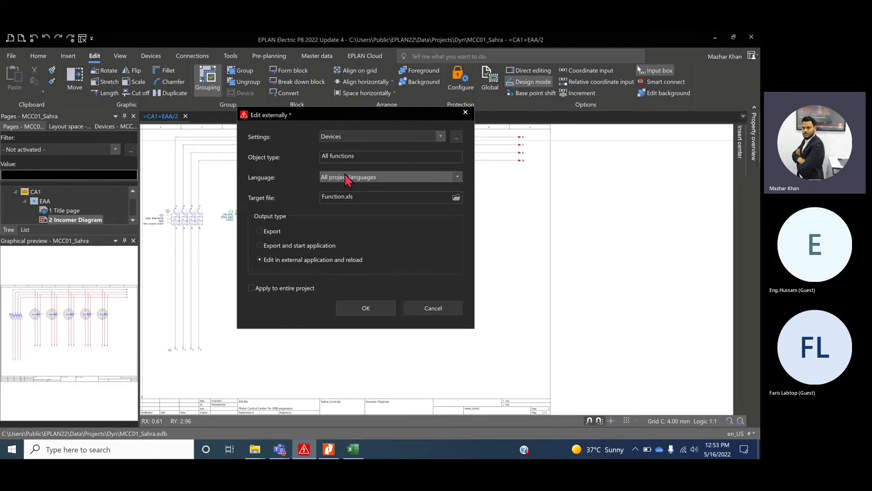
pyautogui.click(350, 179)
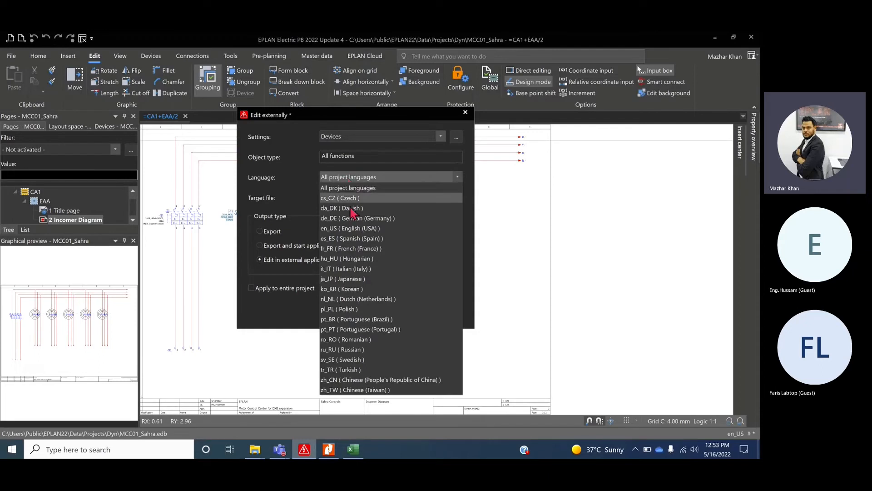
pyautogui.click(340, 228)
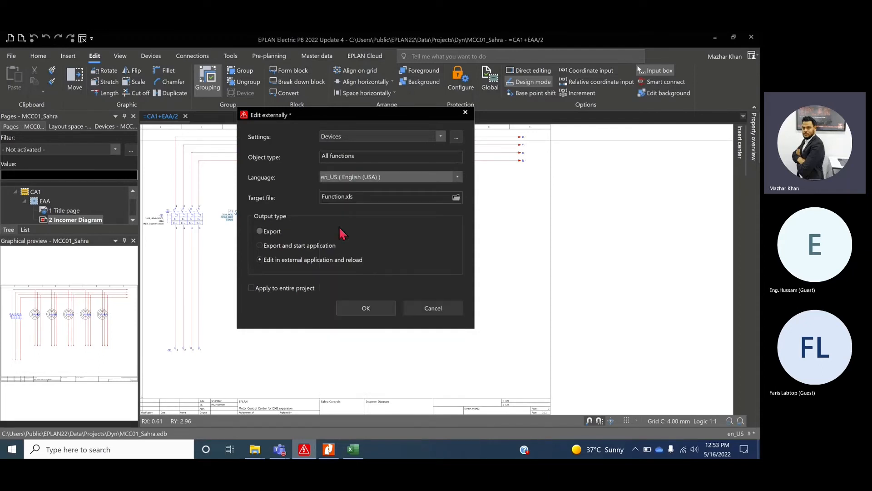
# Start external editing with the Devices settings, target file Function.xls and output type Edit in external application and reload
pyautogui.press('Tab')
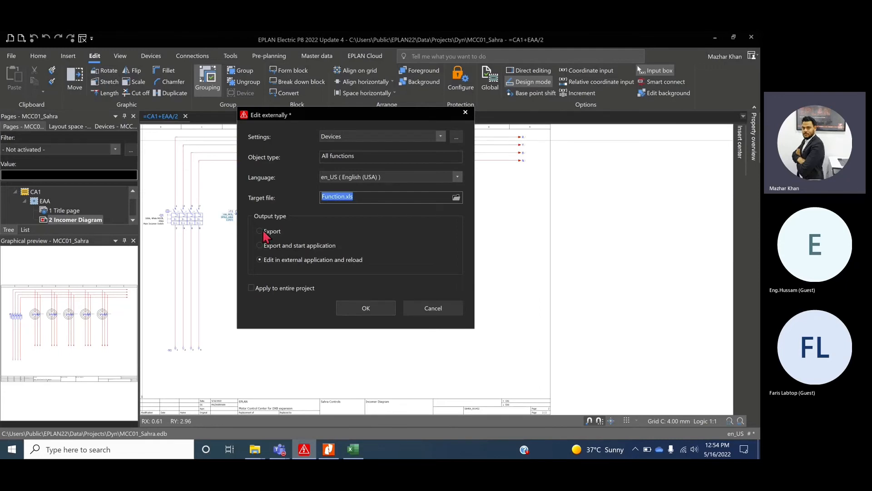
pyautogui.moveTo(302, 117)
pyautogui.mouseDown()
pyautogui.moveTo(137, 159)
pyautogui.moveTo(80, 269)
pyautogui.moveTo(304, 112)
pyautogui.mouseUp()
pyautogui.click(367, 307)
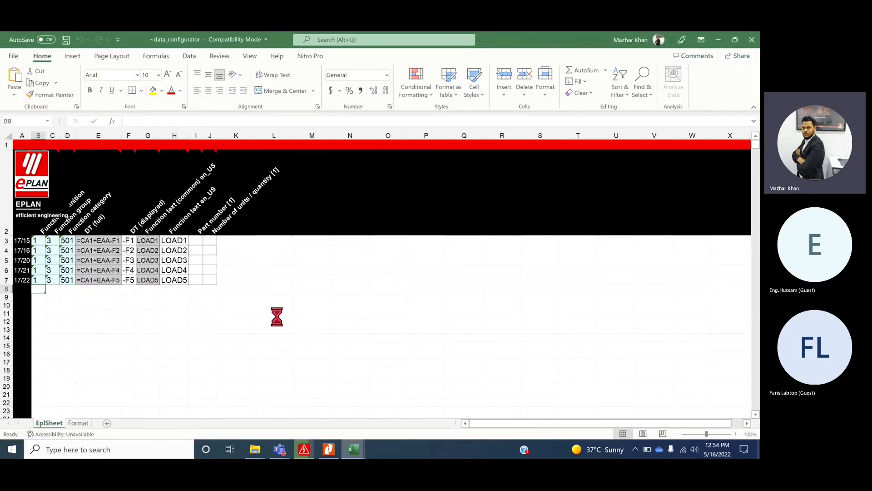
# Change F1's Function text en_US in the exported sheet to PUMP LOAD1 and fill the series down to PUMP LOAD5 for F5
pyautogui.keyDown('ctrl'); pyautogui.scroll(3, 276, 317); pyautogui.keyUp('ctrl')
pyautogui.scroll(2, 283, 313)
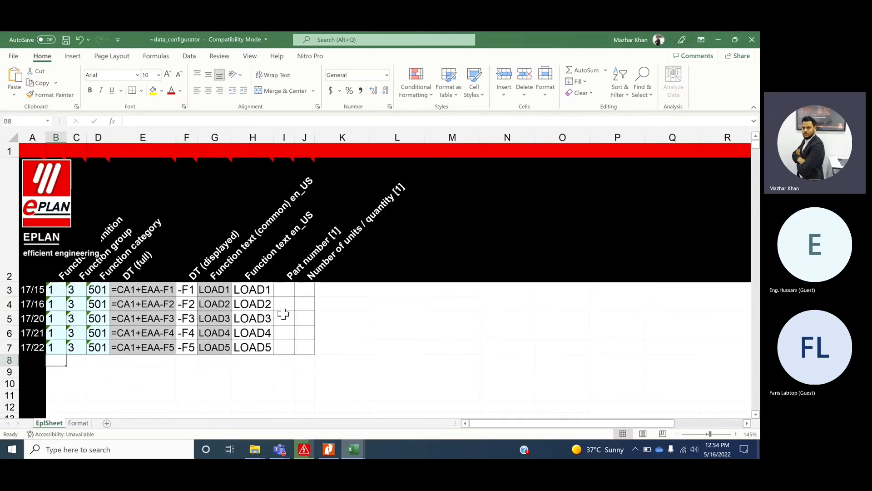
pyautogui.doubleClick(252, 289)
pyautogui.write('PUMP')
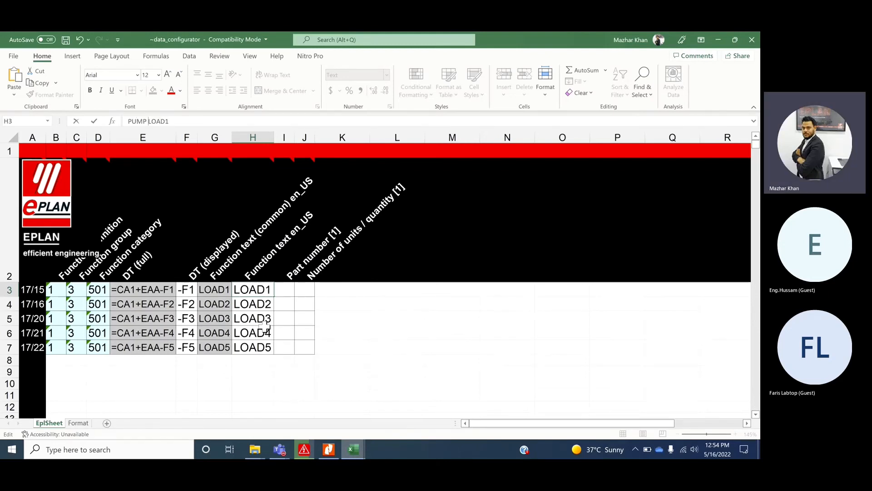
pyautogui.hotkey('alt', 'Return')
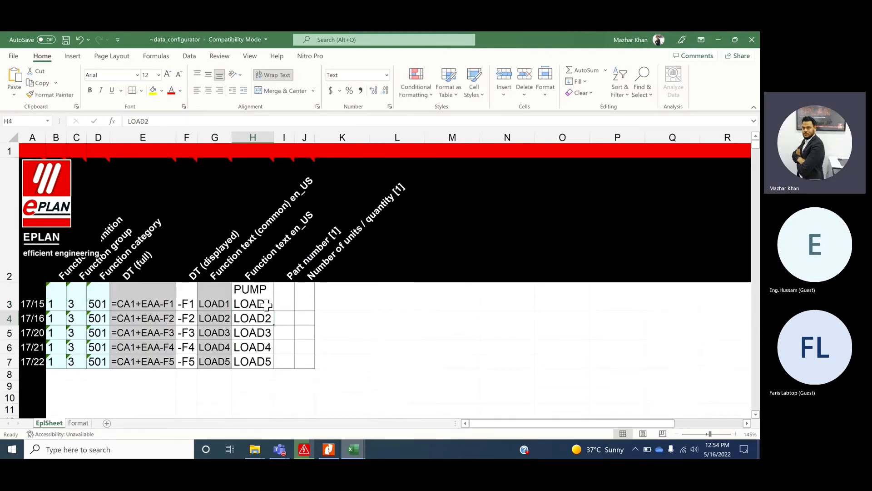
pyautogui.click(272, 309)
pyautogui.moveTo(273, 311); pyautogui.dragTo(273, 367)
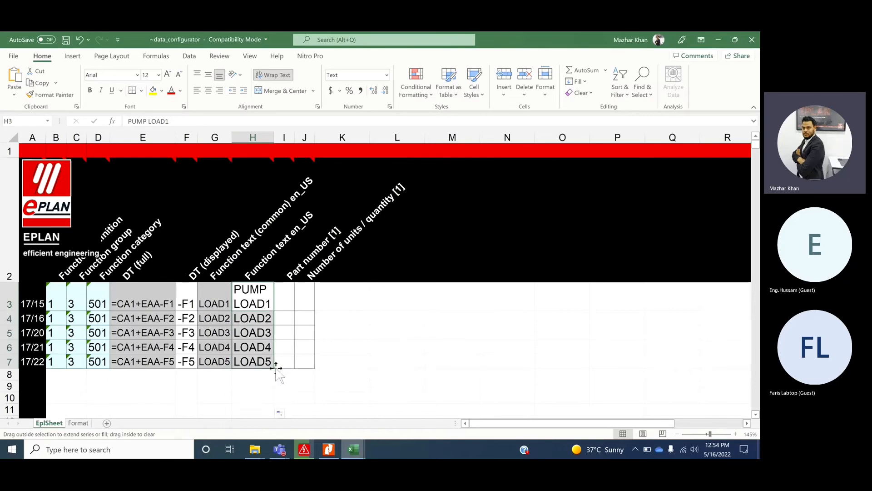
pyautogui.scroll(-1, 272, 346)
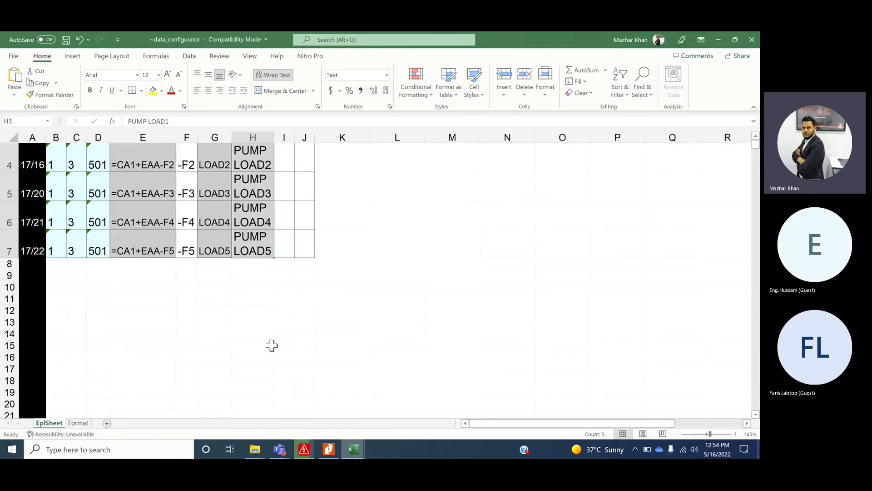
pyautogui.scroll(1, 271, 346)
# Widen the Function text en_US column so each text fits on one line, and check the rows for F1 to F5
pyautogui.moveTo(276, 137); pyautogui.dragTo(370, 135)
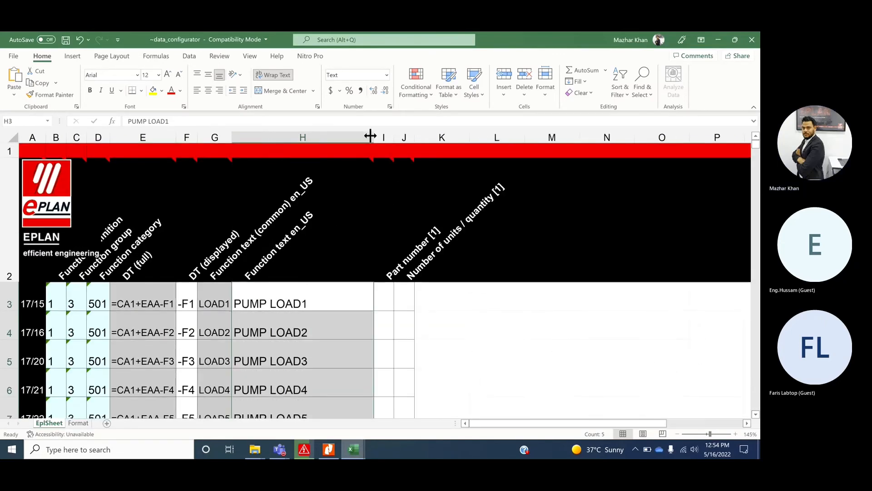
pyautogui.click(296, 304)
pyautogui.scroll(-1, 297, 304)
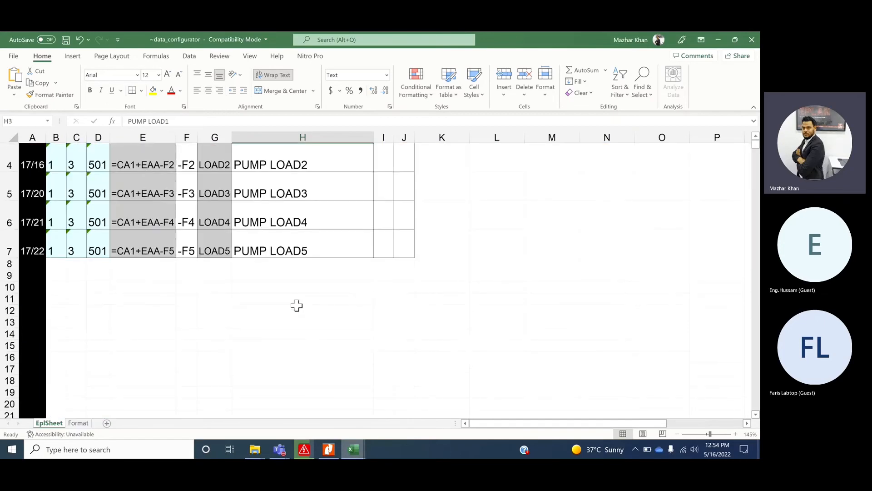
pyautogui.scroll(1, 297, 305)
pyautogui.keyDown('ctrl'); pyautogui.scroll(-1, 297, 305); pyautogui.keyUp('ctrl')
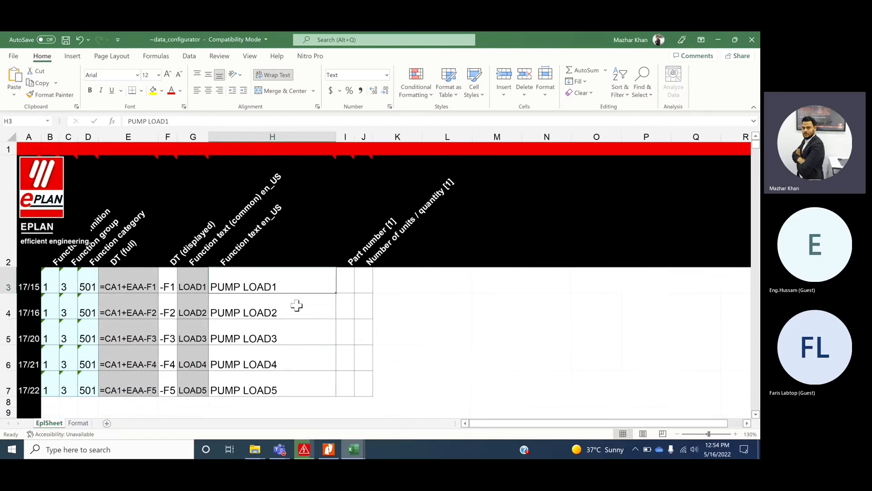
# Review the Function text en_US cells of F1 to F5 in the exported sheet
pyautogui.moveTo(240, 271); pyautogui.dragTo(253, 382)
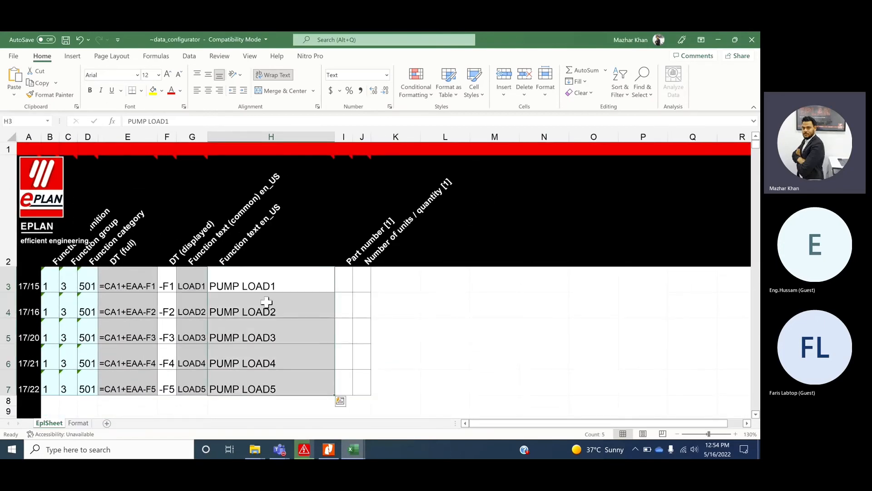
pyautogui.click(245, 282)
pyautogui.click(252, 311)
pyautogui.click(250, 327)
pyautogui.click(246, 365)
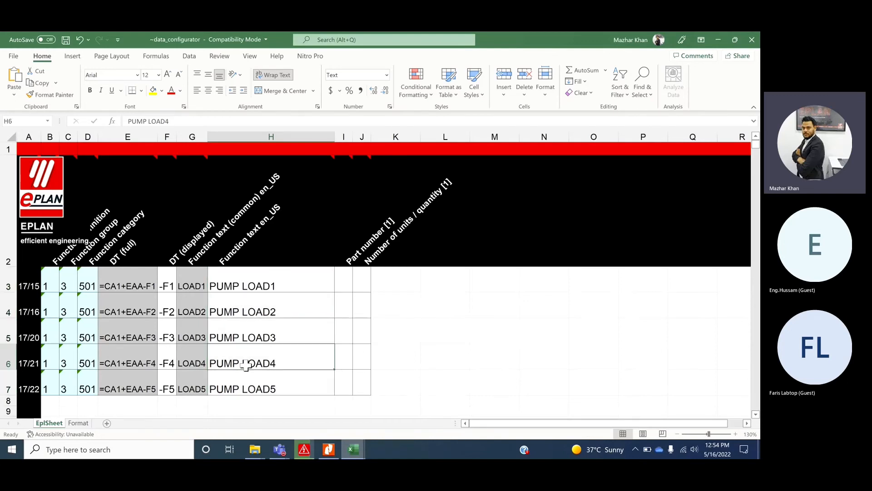
pyautogui.click(240, 384)
pyautogui.click(234, 356)
# Change F3's Function text en_US in the exported sheet to STP LOAD3
pyautogui.click(231, 337)
pyautogui.doubleClick(234, 335)
pyautogui.moveTo(239, 336); pyautogui.dragTo(209, 335)
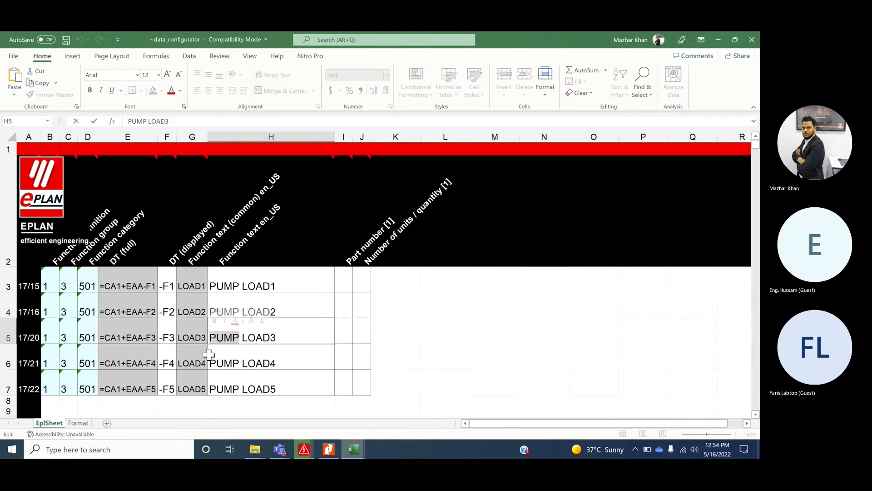
pyautogui.write('STP')
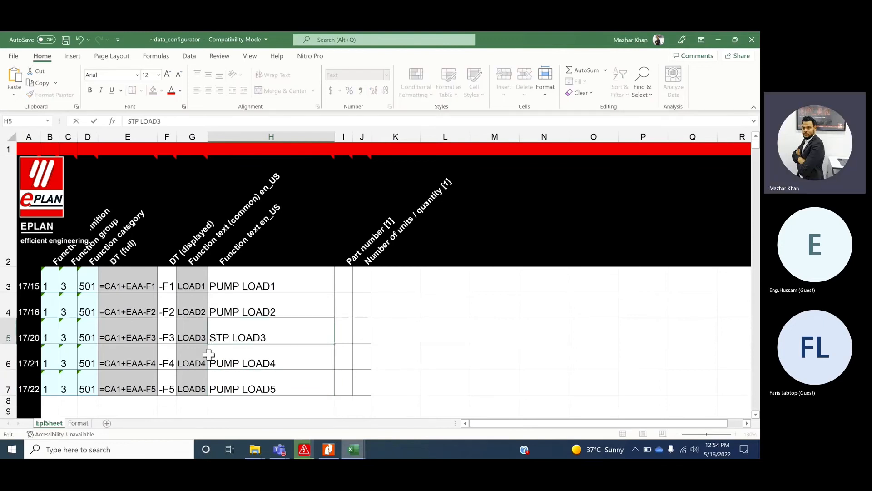
pyautogui.hotkey('ctrl', 'Return')
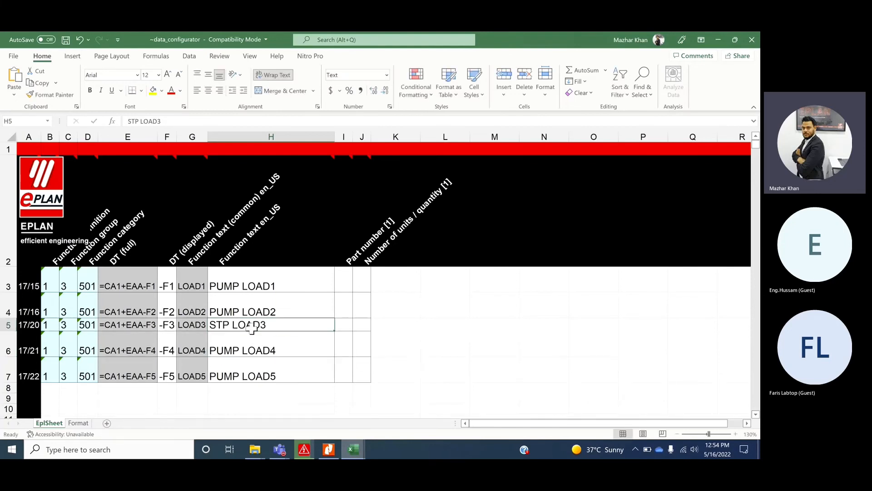
# Save and close the exported workbook, and import the edited data into the EPLAN project
pyautogui.click(65, 40)
pyautogui.click(752, 40)
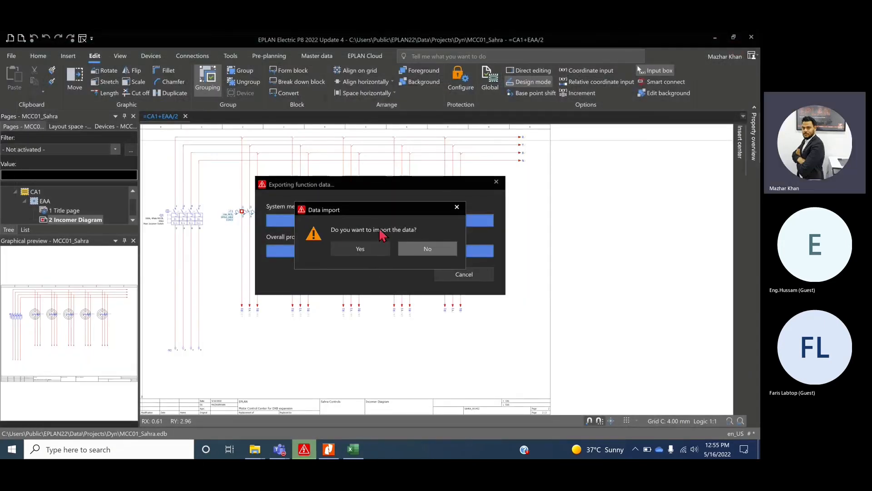
pyautogui.click(355, 249)
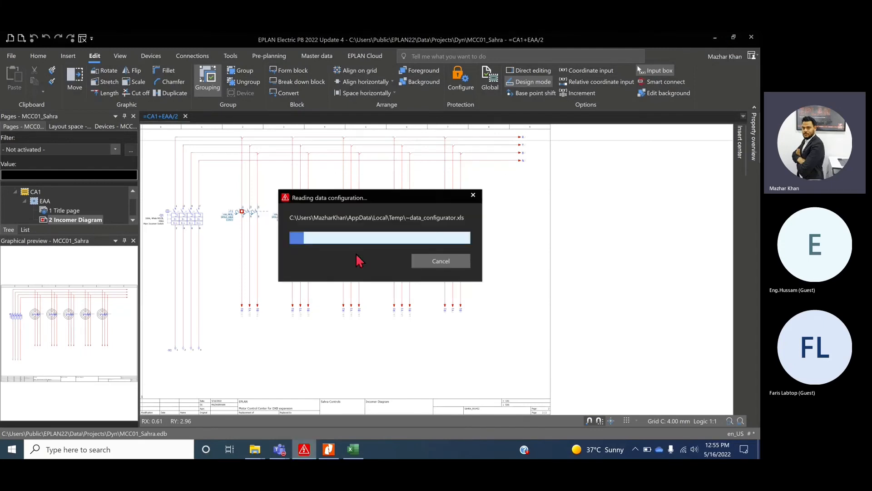
# Examine the function texts beside feeder breakers F1 to F4 in the schematic against the edits made in the sheet
pyautogui.scroll(5, 227, 227)
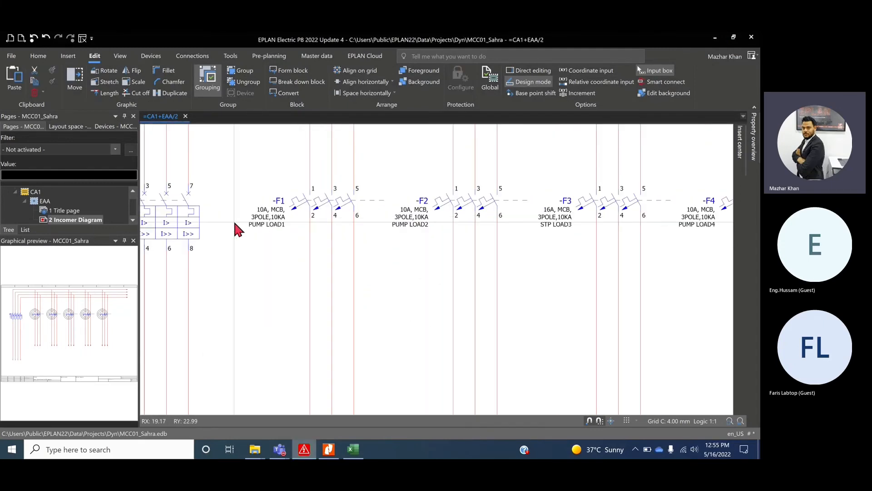
pyautogui.moveTo(239, 218); pyautogui.dragTo(348, 257)
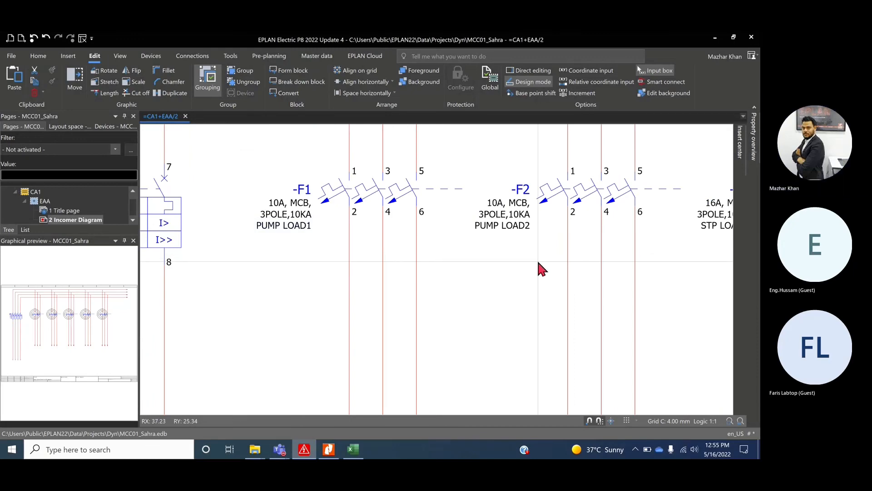
pyautogui.moveTo(417, 295); pyautogui.dragTo(383, 312, button='middle')
pyautogui.scroll(-1, 298, 323)
pyautogui.scroll(4, 568, 267)
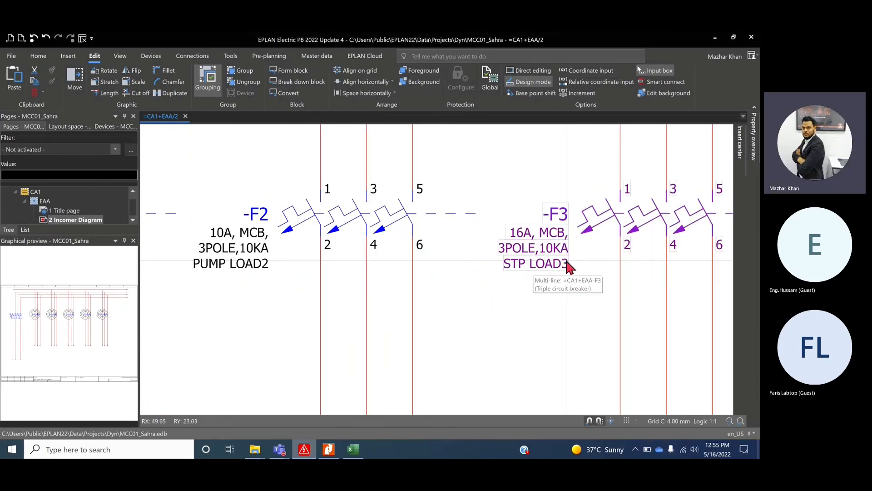
pyautogui.scroll(-1, 553, 288)
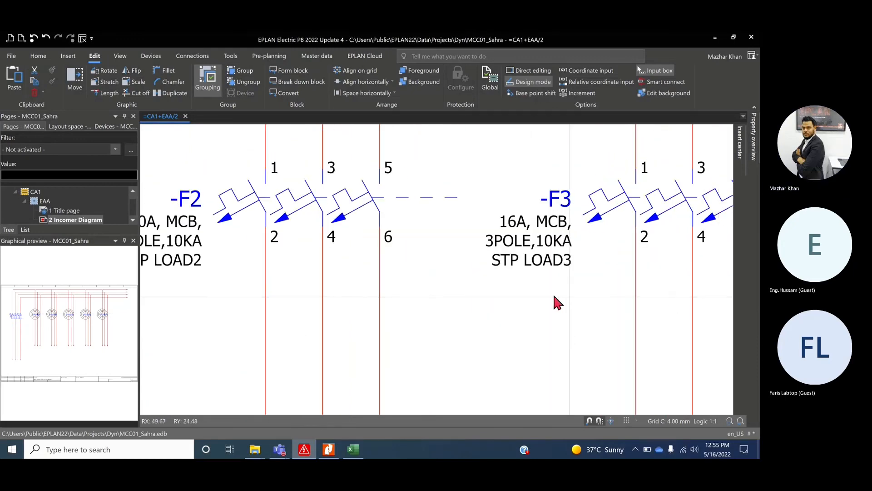
pyautogui.moveTo(472, 251); pyautogui.dragTo(565, 294)
pyautogui.moveTo(666, 306); pyautogui.dragTo(350, 301, button='middle')
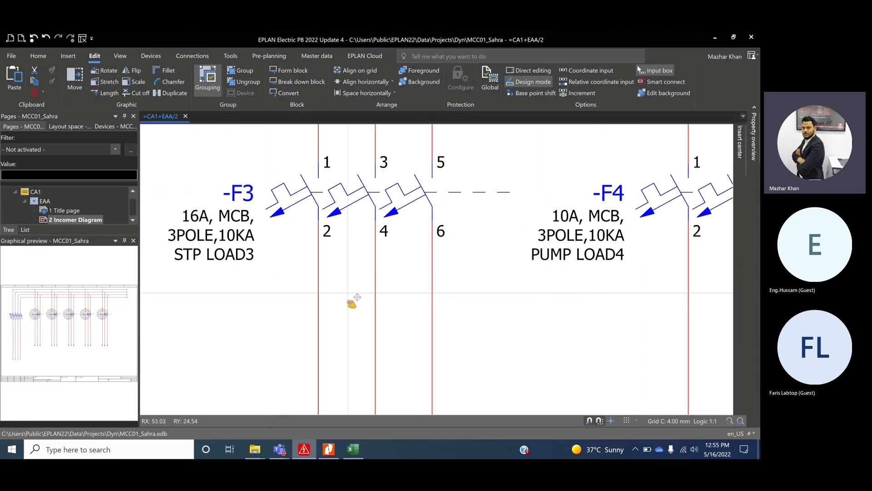